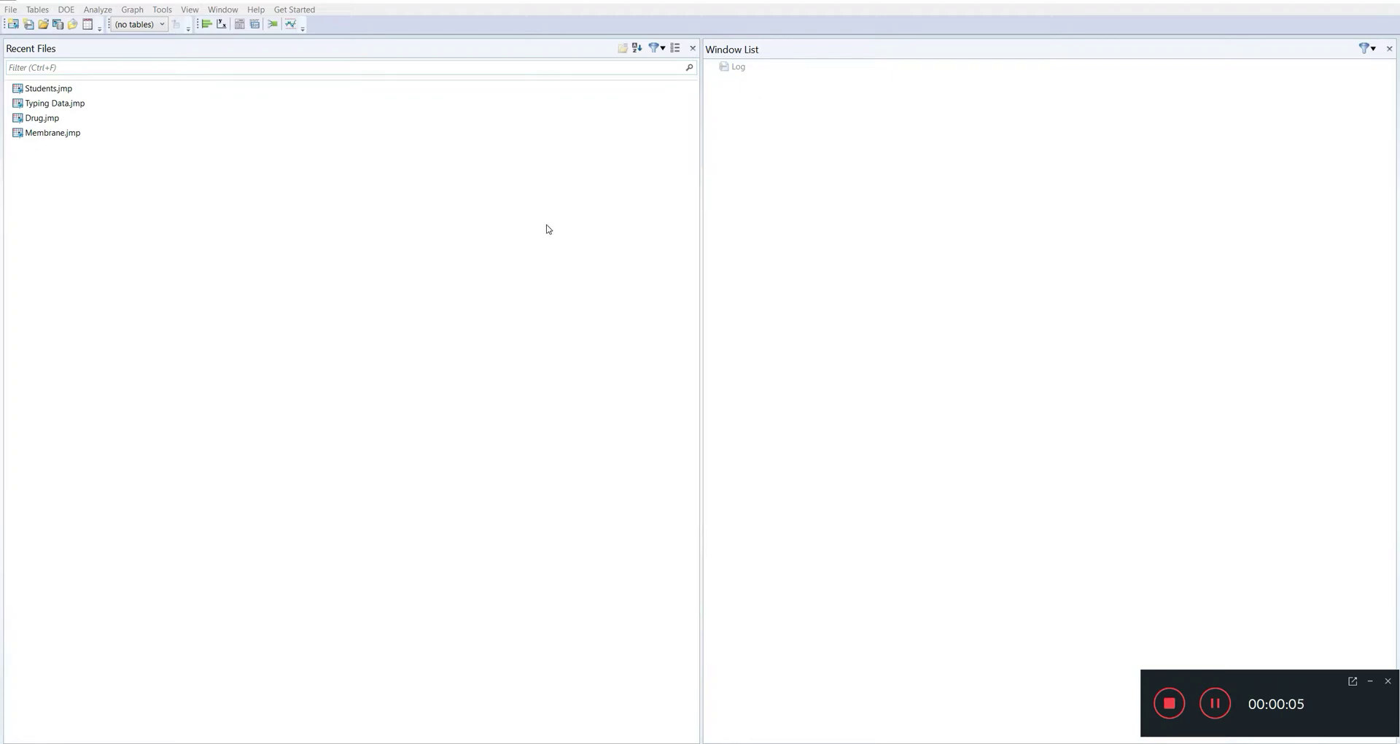
- Open the Sample Data Index from the Help menu
left_click(257, 11)
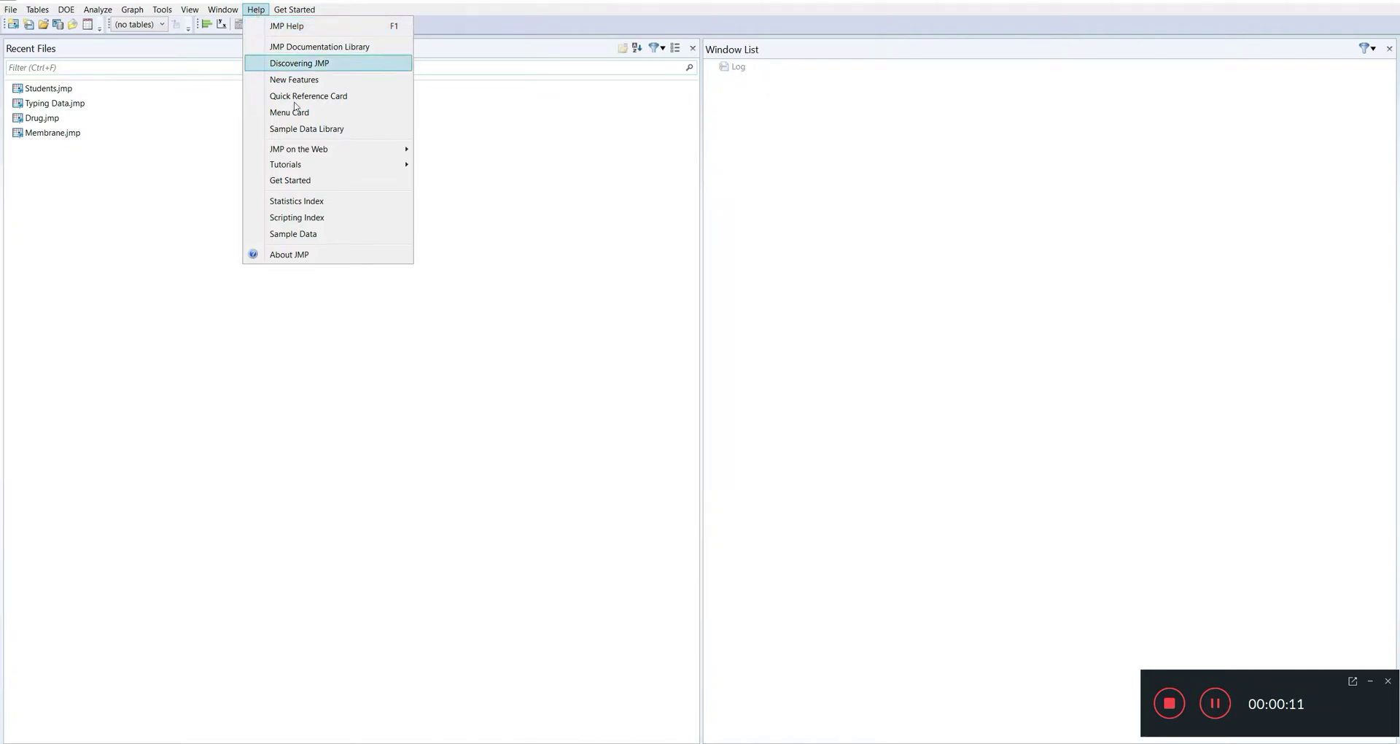
left_click(310, 233)
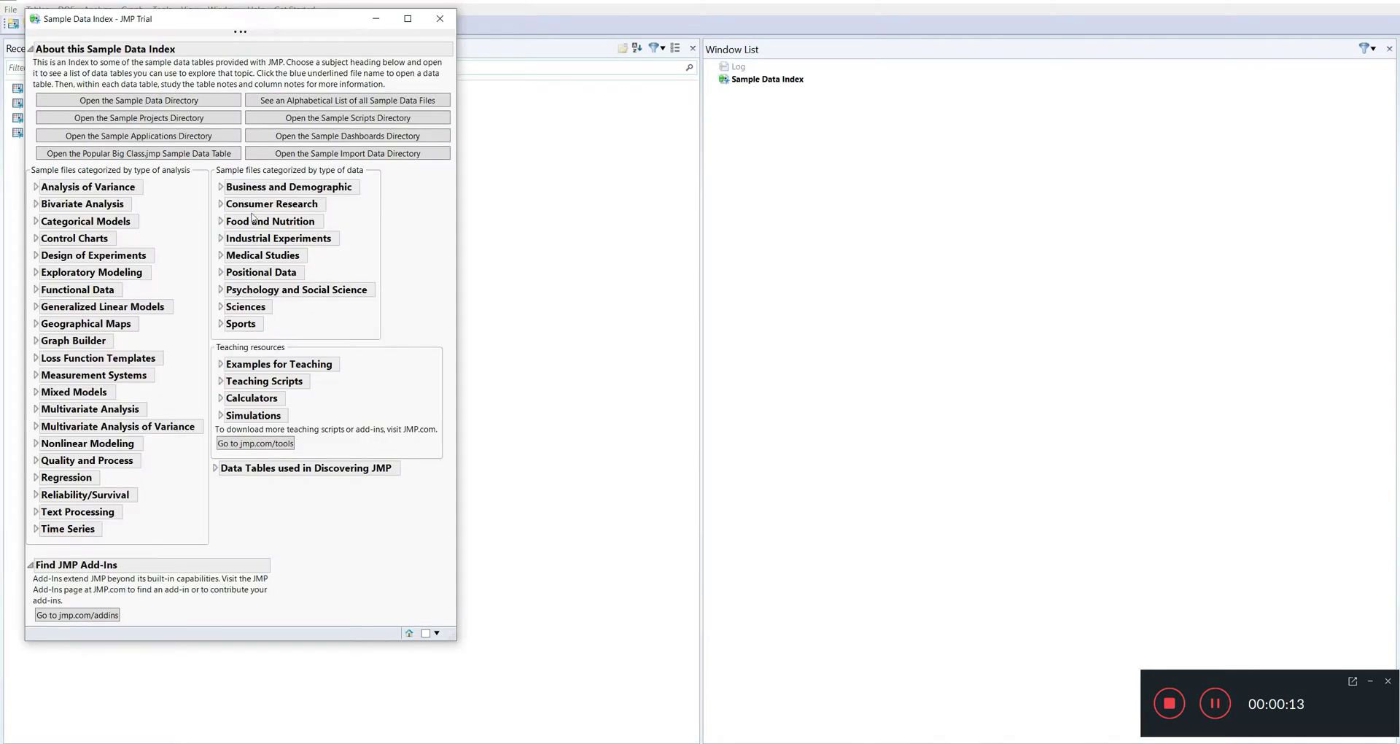
- Open the Students table listed under Analysis of Variance sample data
left_click(35, 188)
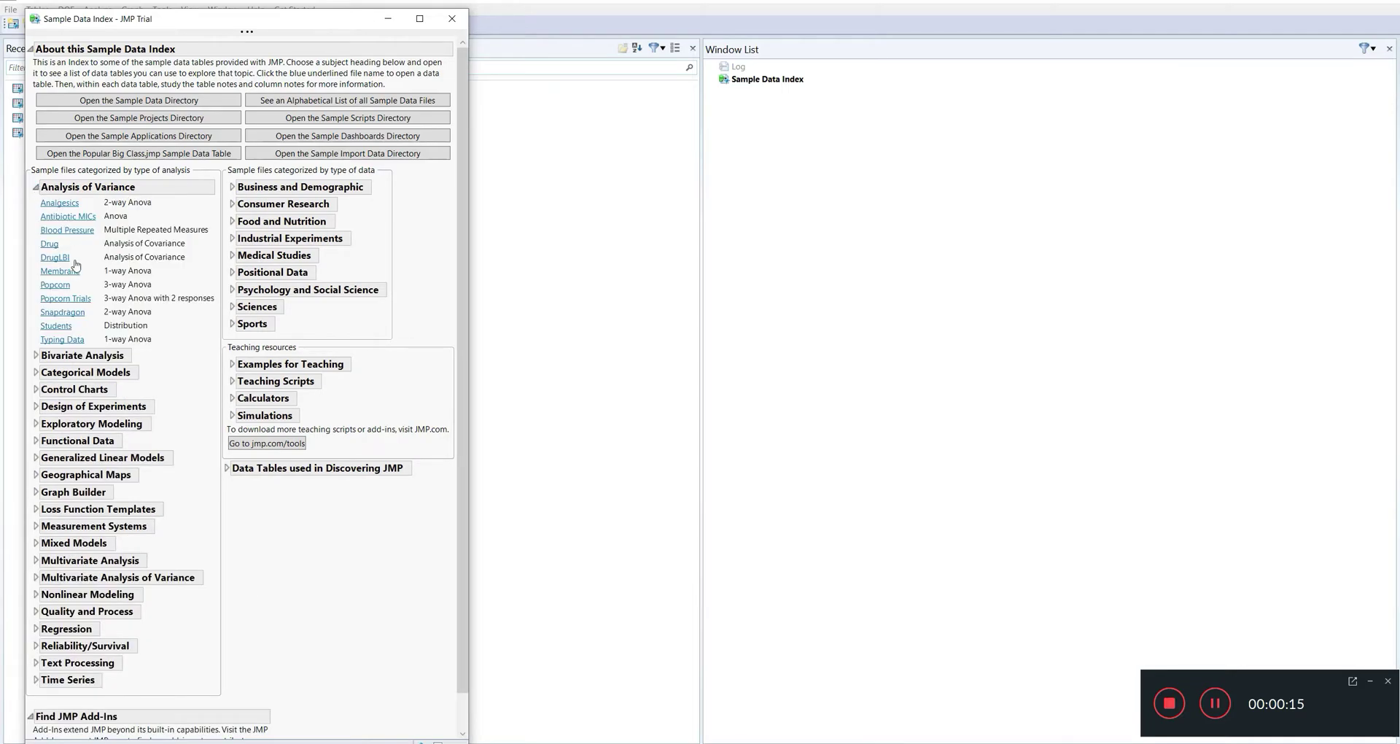
left_click(65, 328)
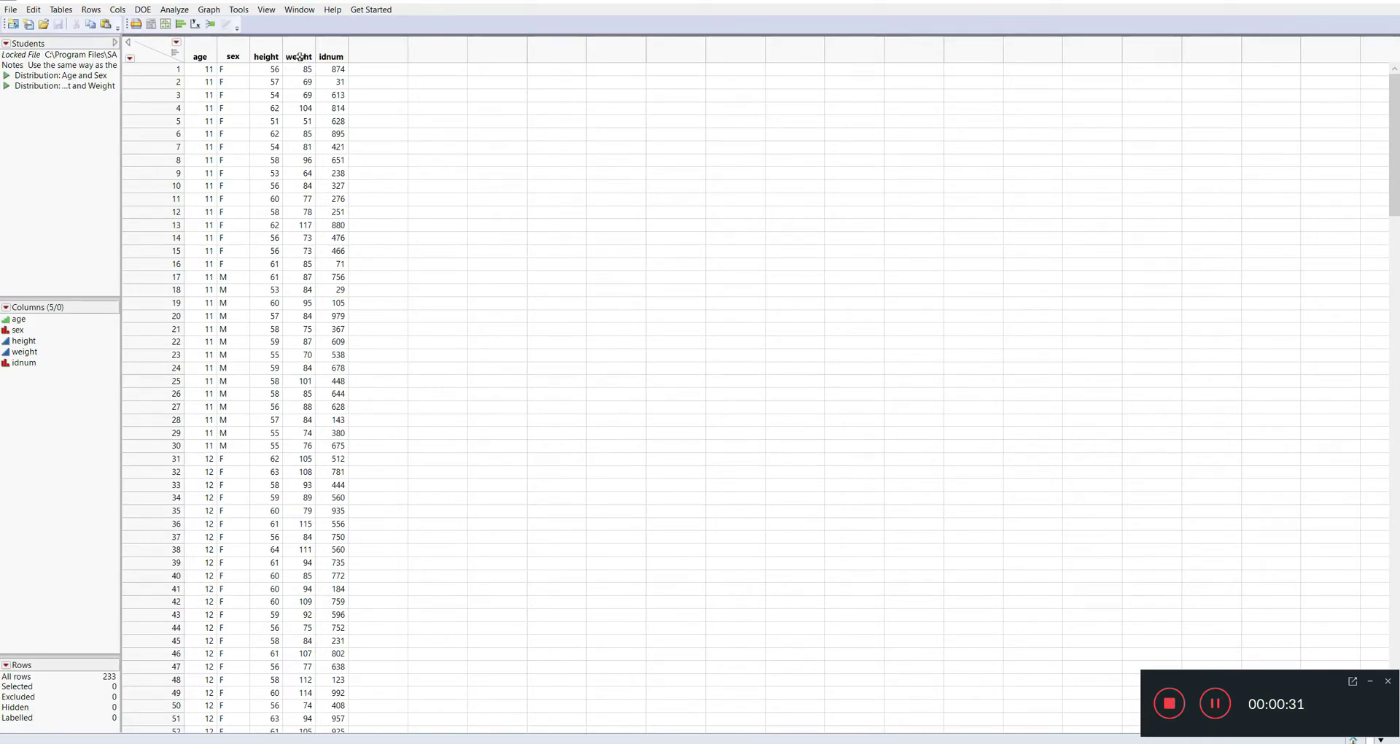
- Run a Distribution of the weight column and maximize the report (mean 100.91, N 233)
left_click(182, 29)
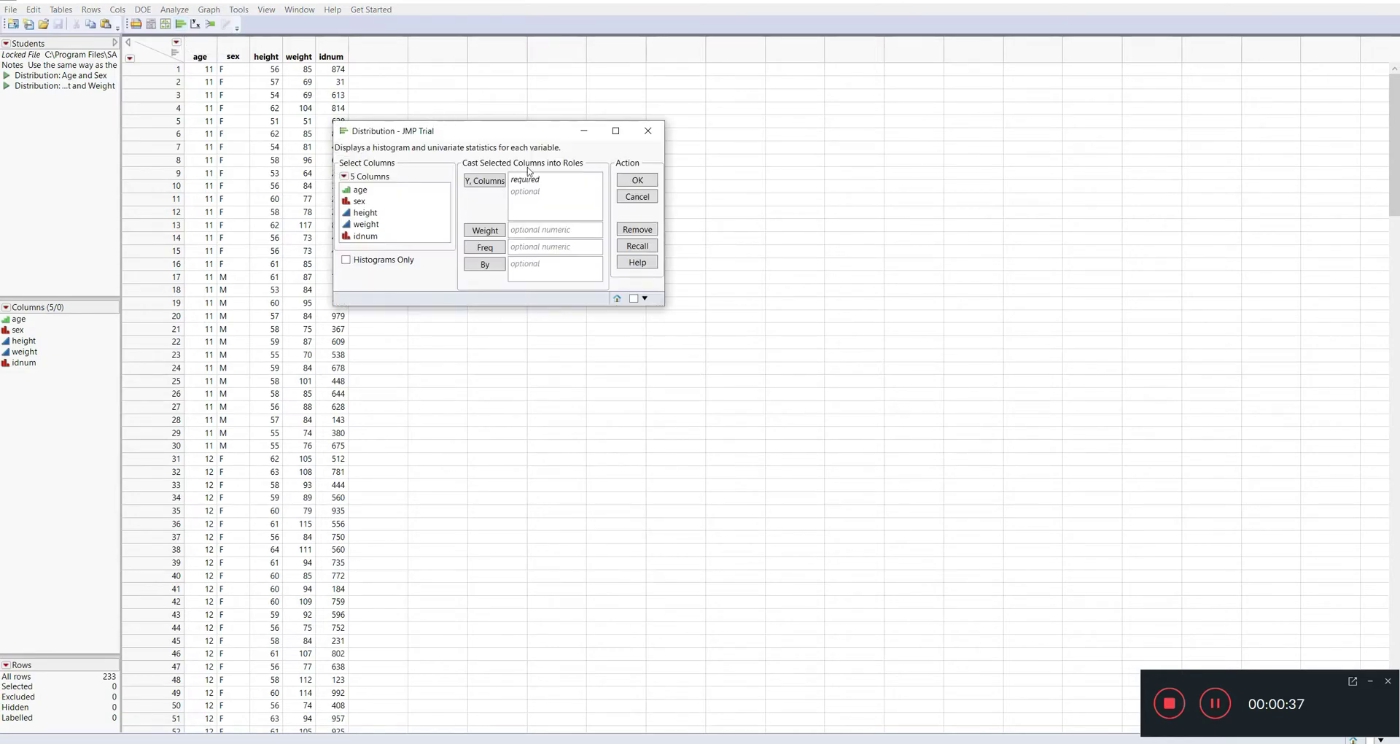
left_click_drag(538, 132, 690, 133)
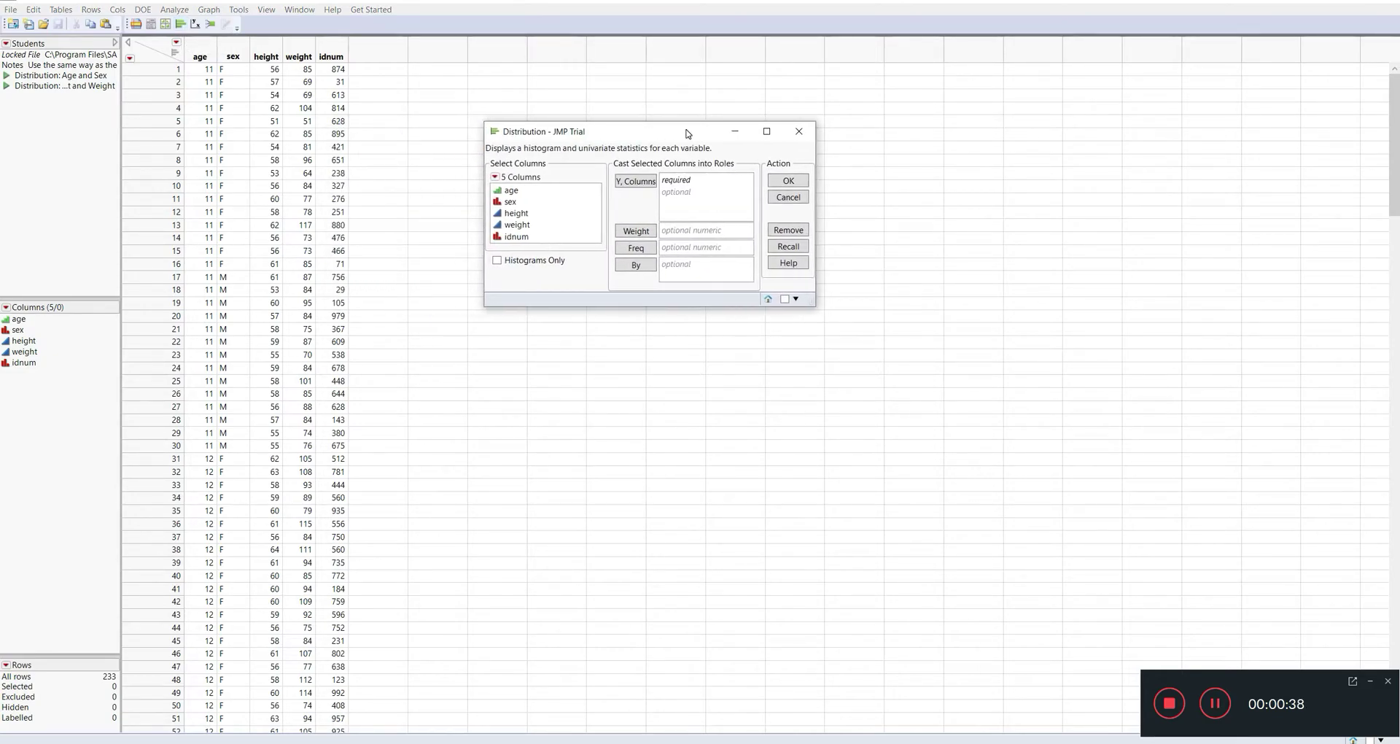
left_click(528, 226)
left_click(636, 182)
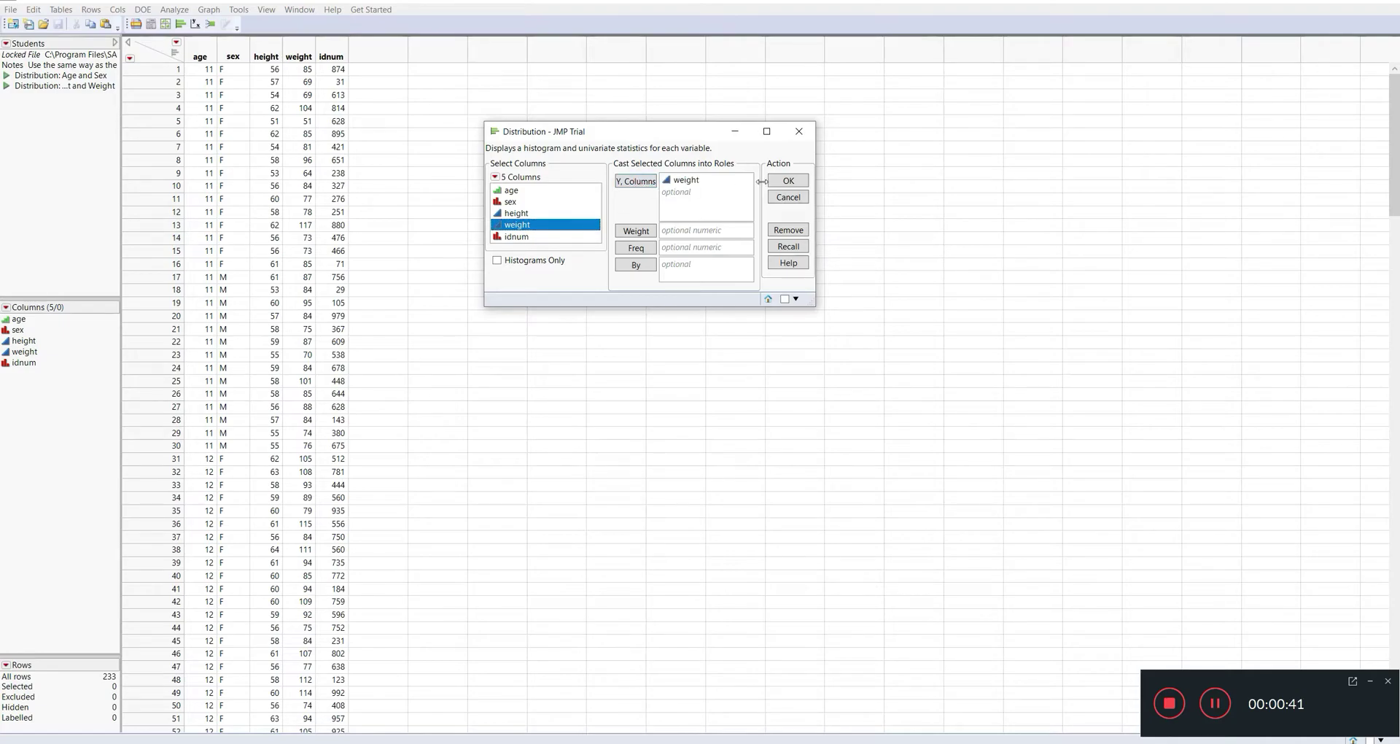
left_click(786, 182)
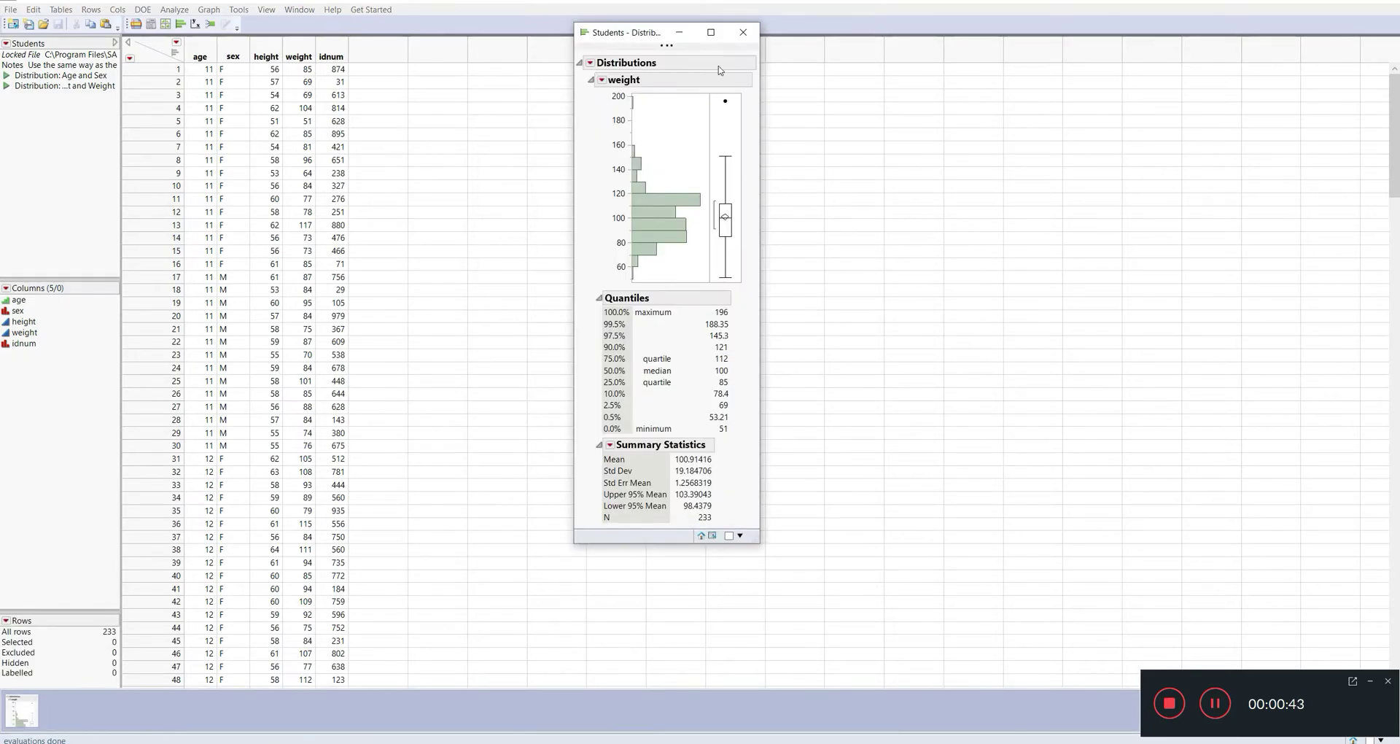
left_click(711, 32)
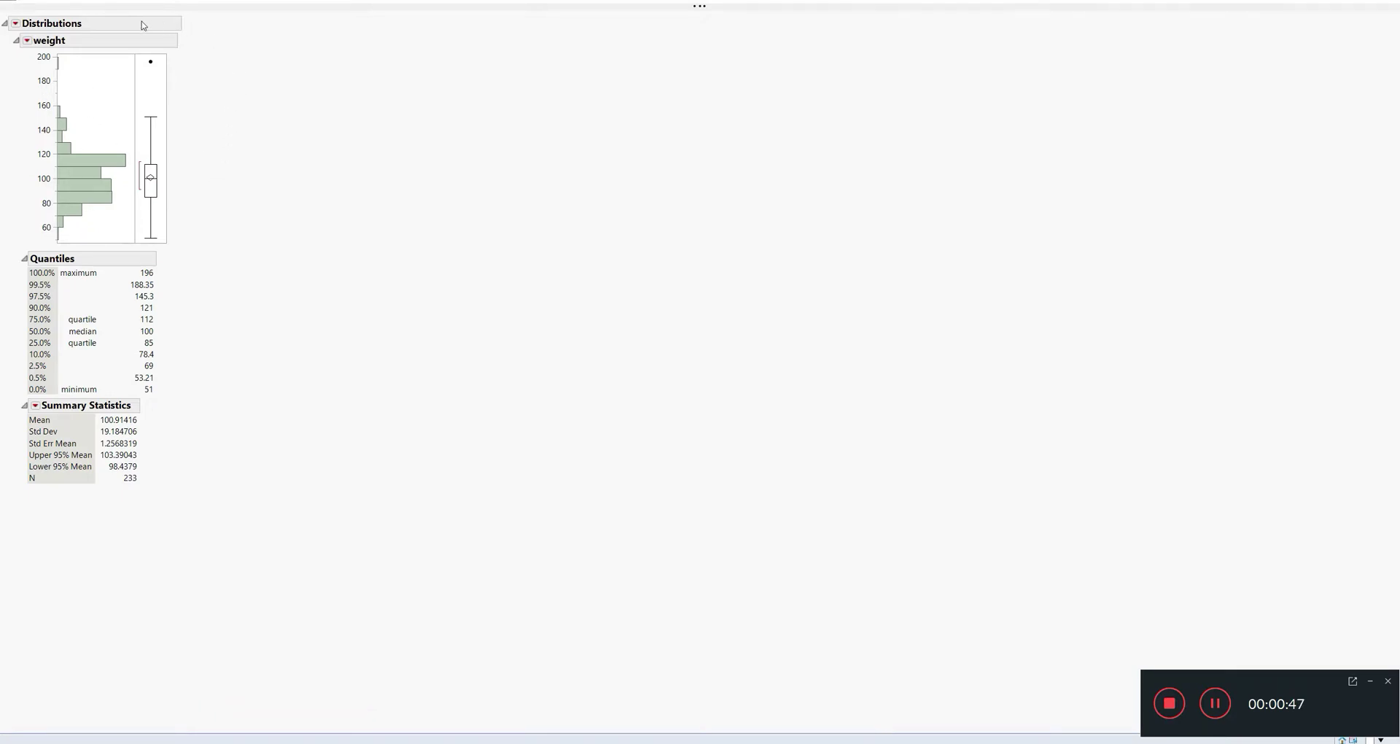
- Fit a normal curve to weight and add a Goodness of Fit test (Shapiro-Wilk W 0.9605)
left_click(27, 41)
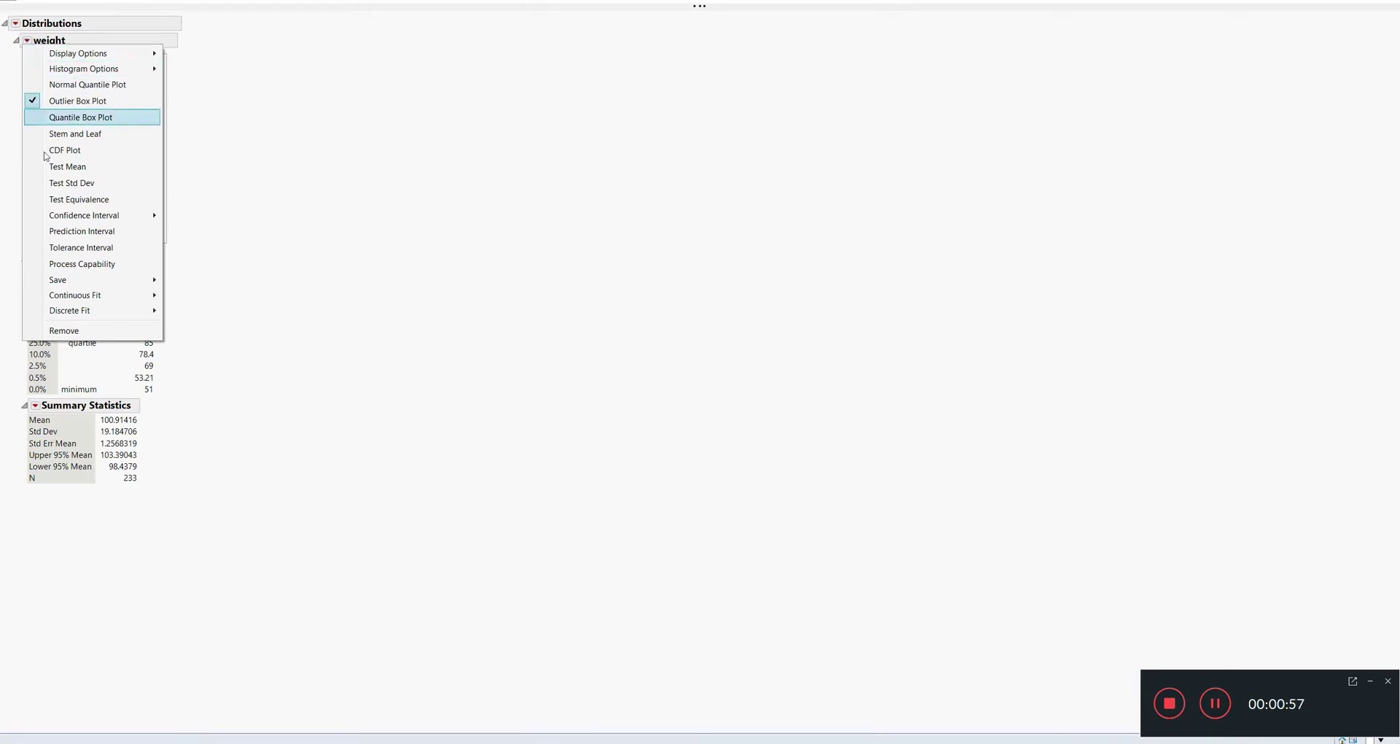
mouse_move(91, 299)
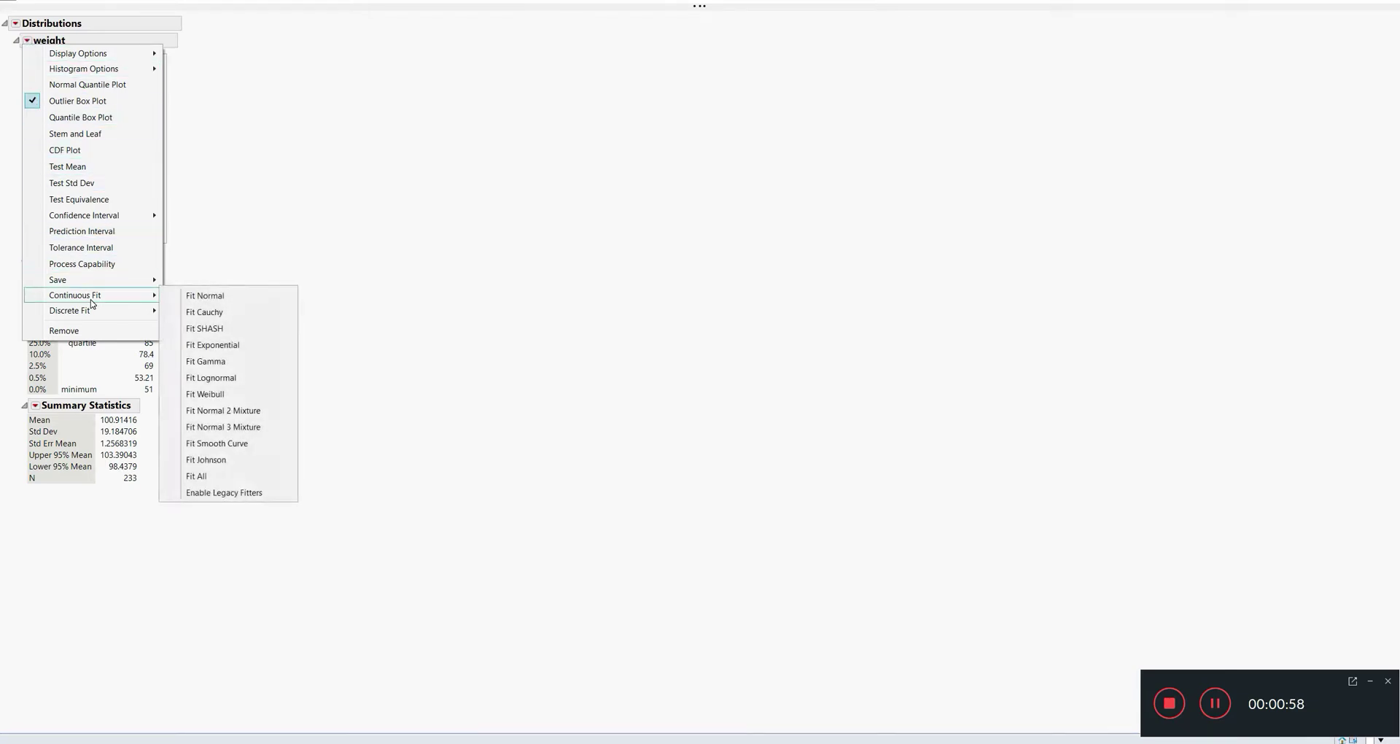
left_click(248, 301)
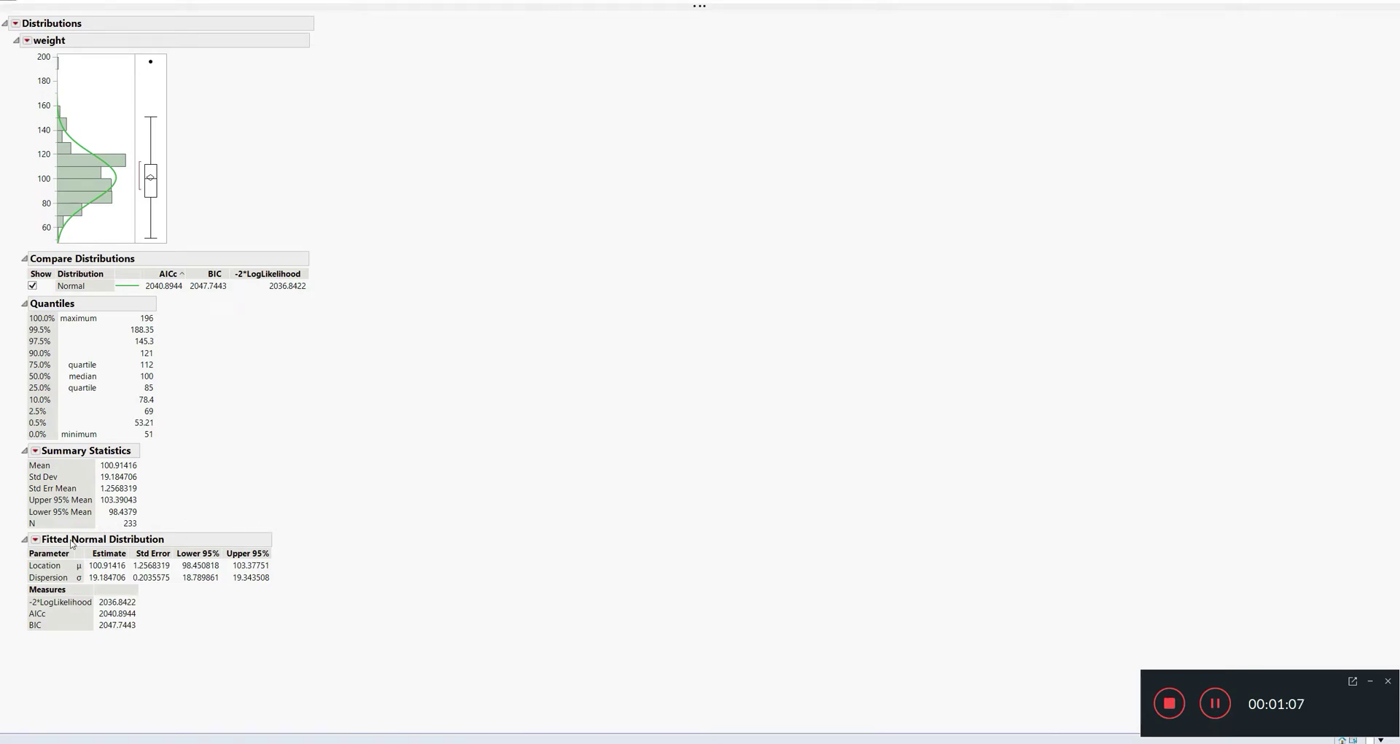
left_click(36, 541)
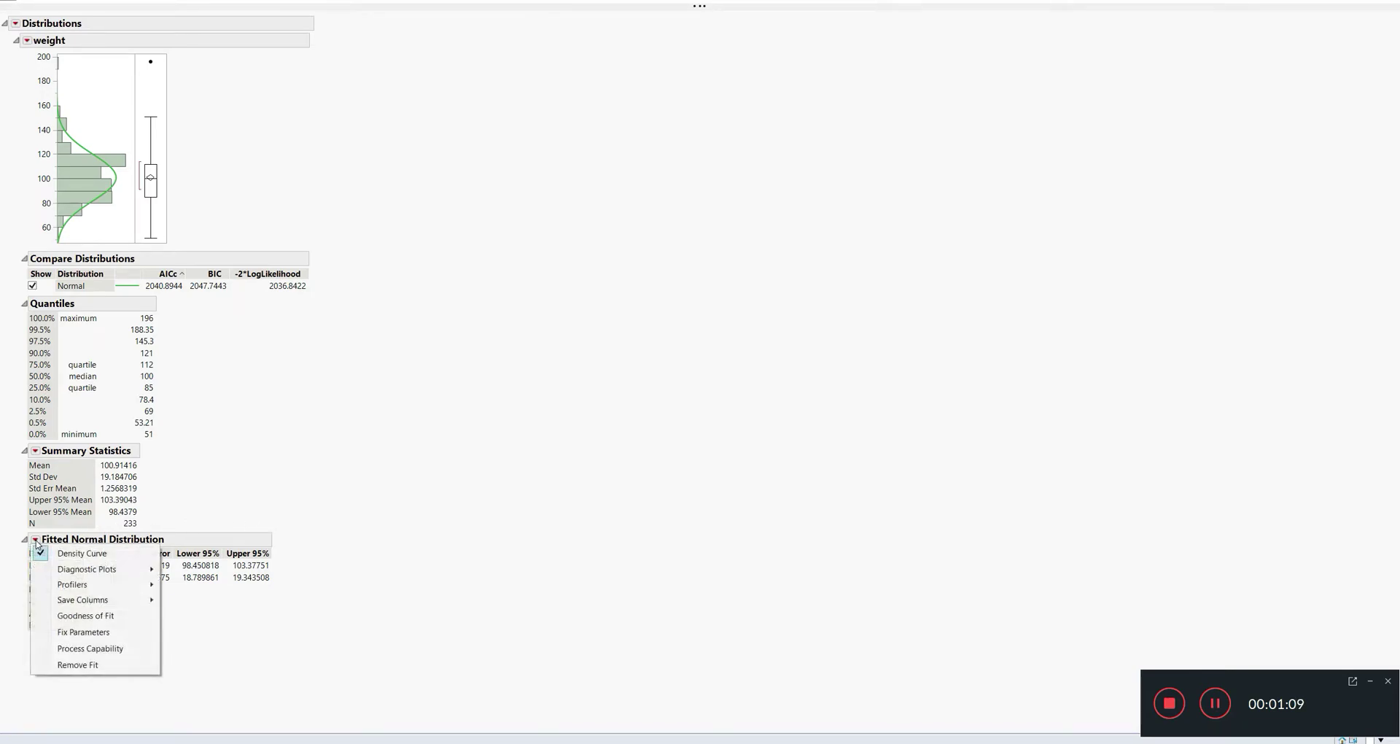
left_click(83, 617)
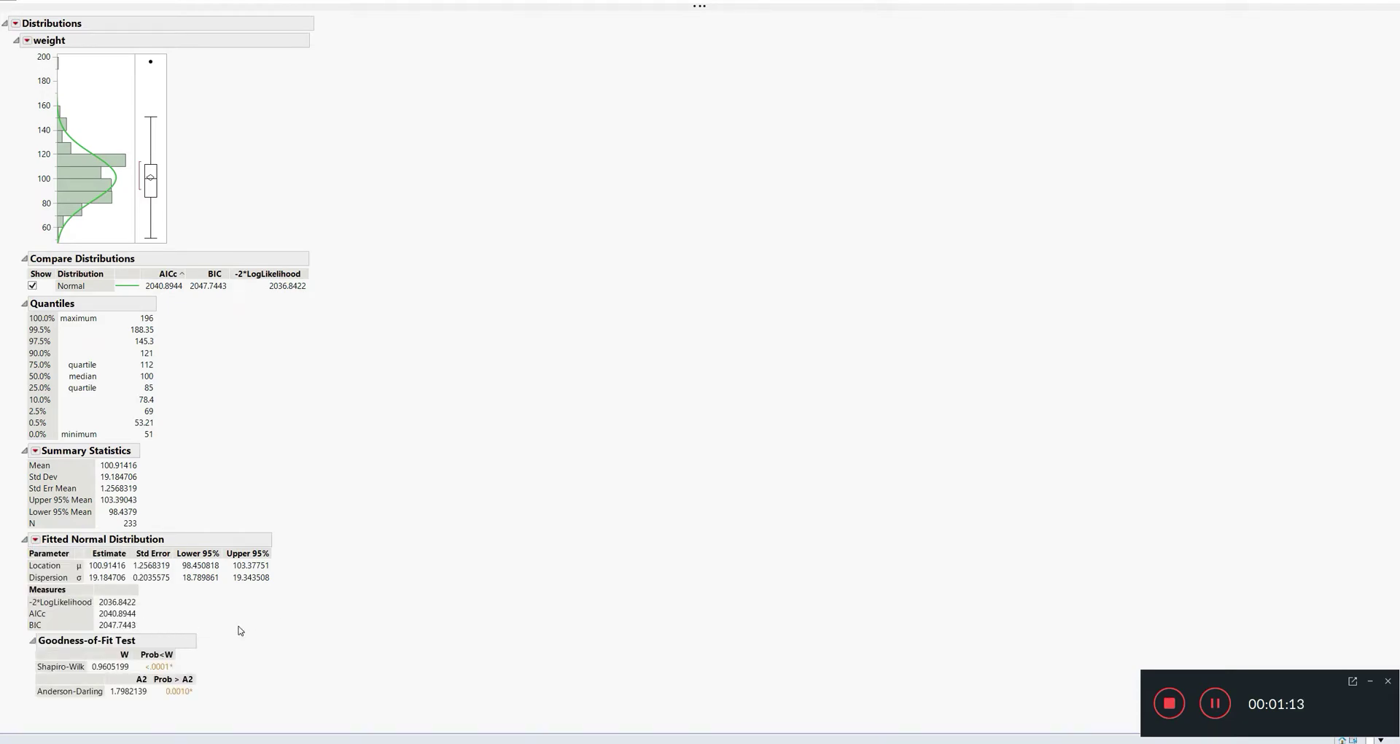
mouse_move(236, 628)
left_mouse_down()
mouse_move(47, 618)
mouse_move(20, 671)
mouse_move(137, 672)
mouse_move(225, 651)
mouse_move(235, 632)
left_mouse_up()
mouse_move(205, 656)
left_mouse_down()
mouse_move(66, 650)
mouse_move(30, 665)
mouse_move(66, 684)
mouse_move(205, 660)
left_mouse_up()
mouse_move(175, 57)
left_mouse_down()
mouse_move(136, 59)
mouse_move(150, 74)
mouse_move(179, 69)
left_mouse_up()
- Relaunch the weight Distribution with sex as the By variable
left_click(16, 24)
mouse_move(87, 107)
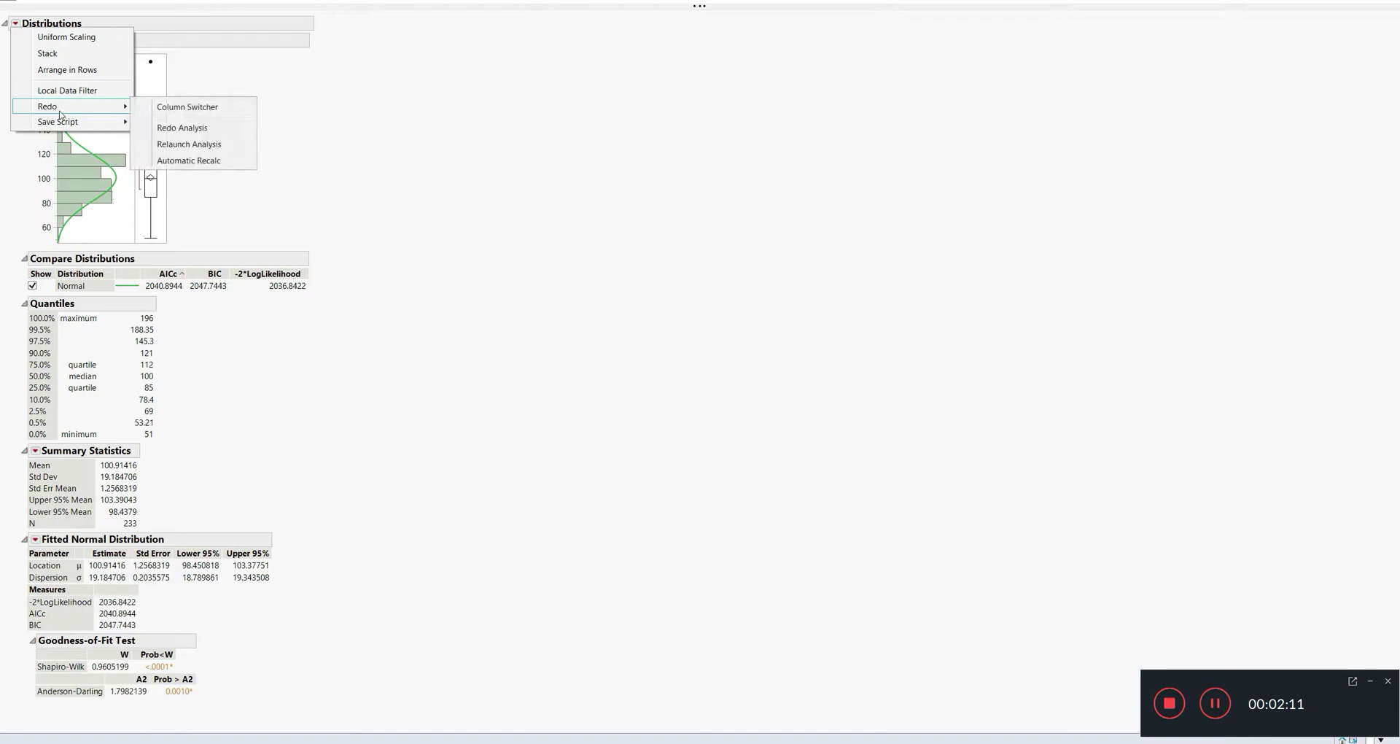
left_click(206, 146)
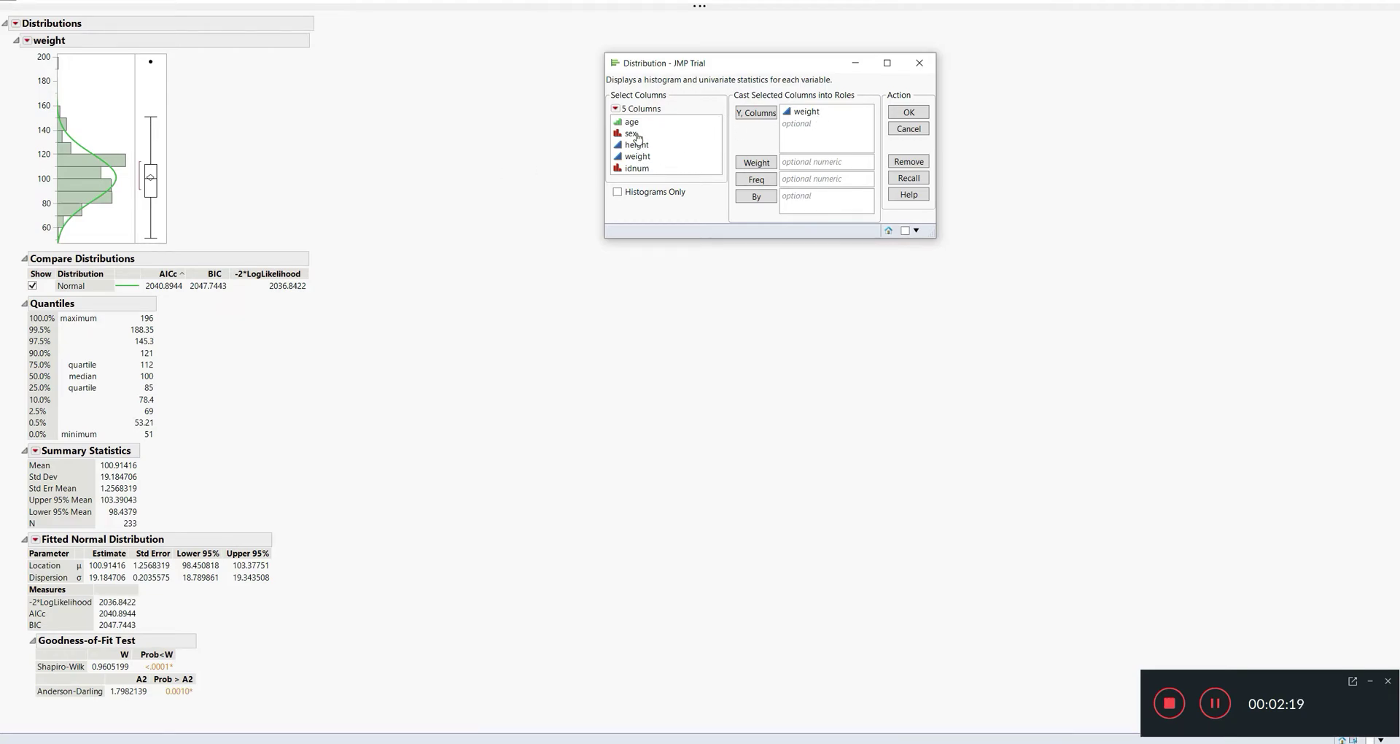
left_click(637, 135)
left_click(758, 197)
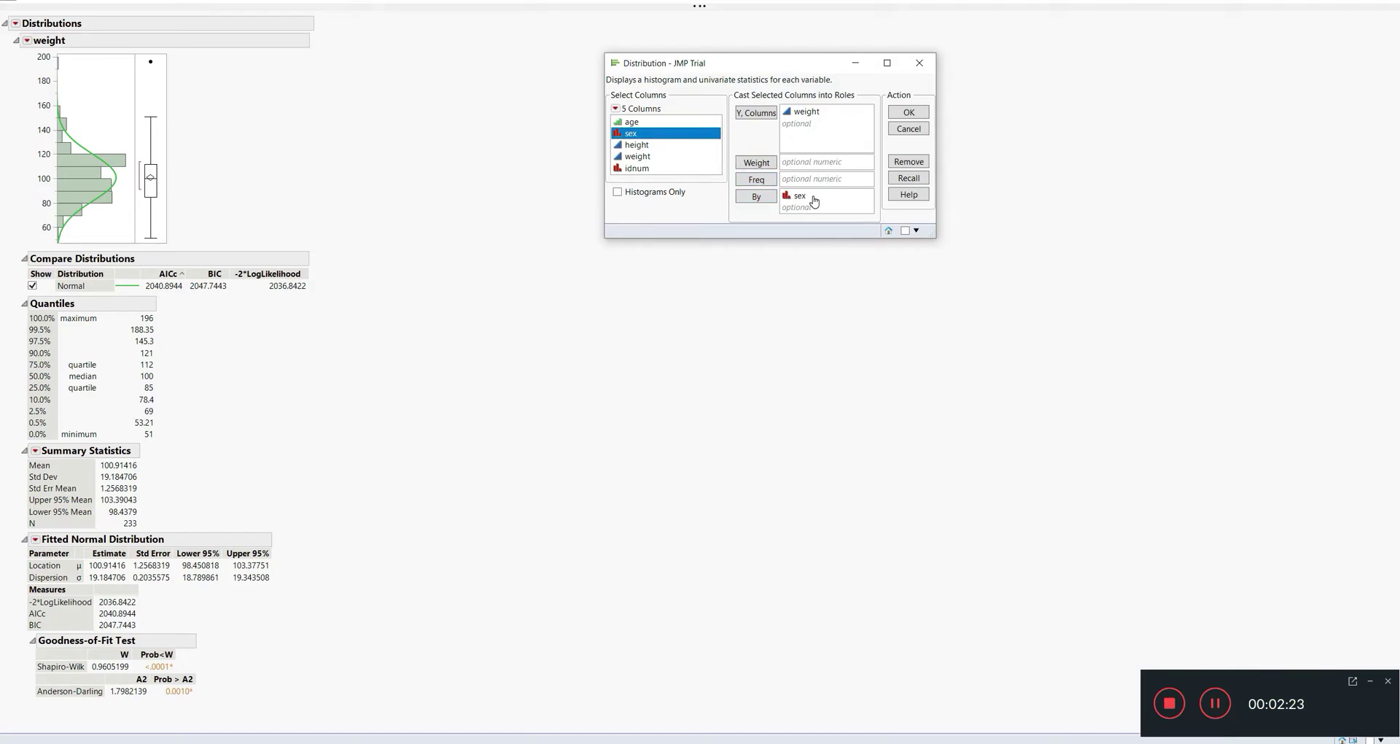
left_click(910, 113)
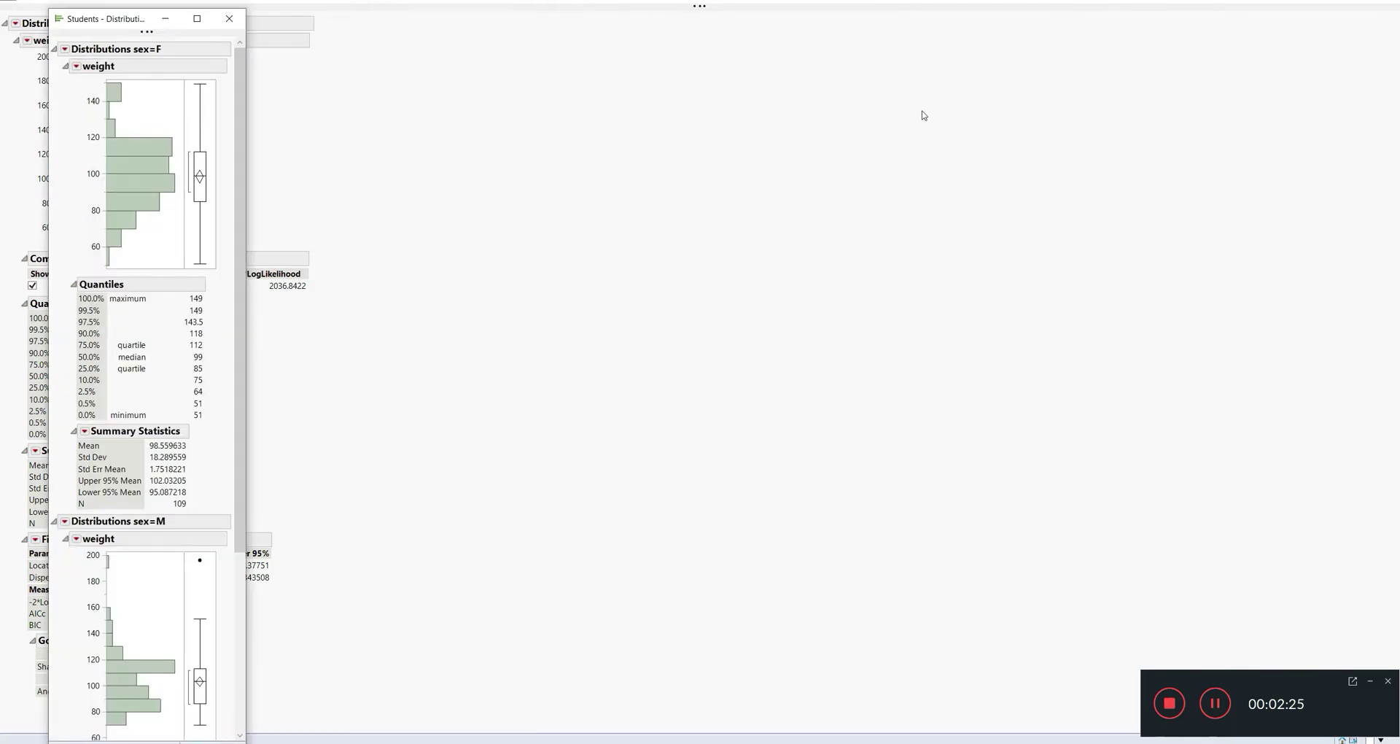
- Close the old report, maximize the by-sex report, and stack the group reports horizontally
left_click(1384, 3)
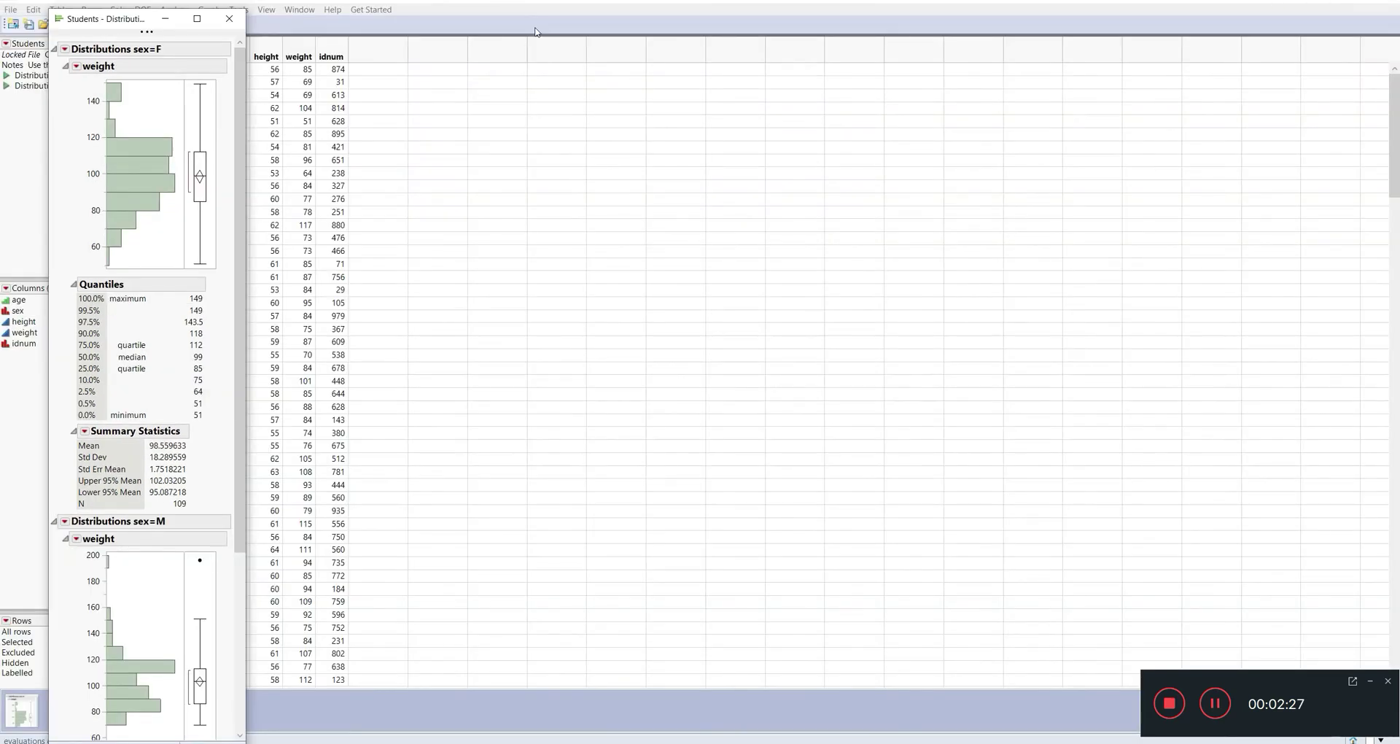
left_click(197, 18)
left_click(15, 23)
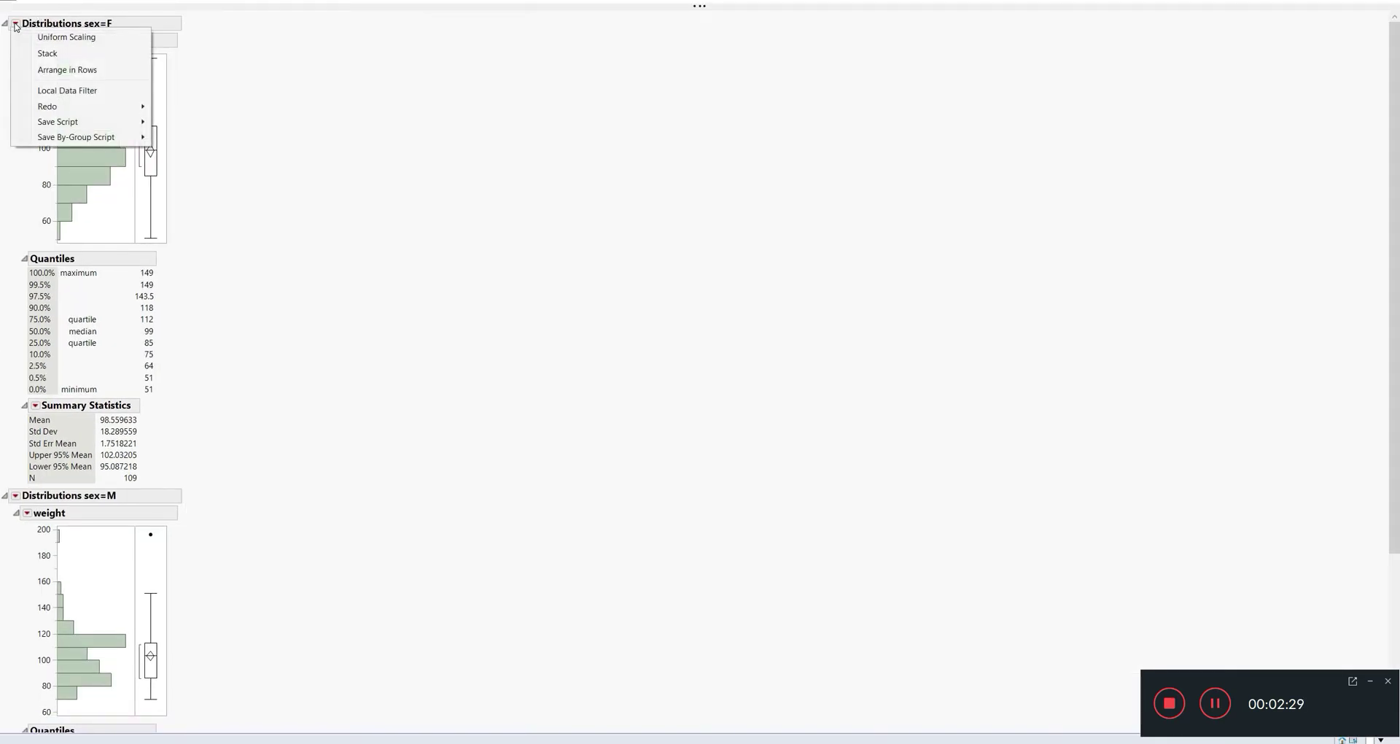
left_click(128, 62)
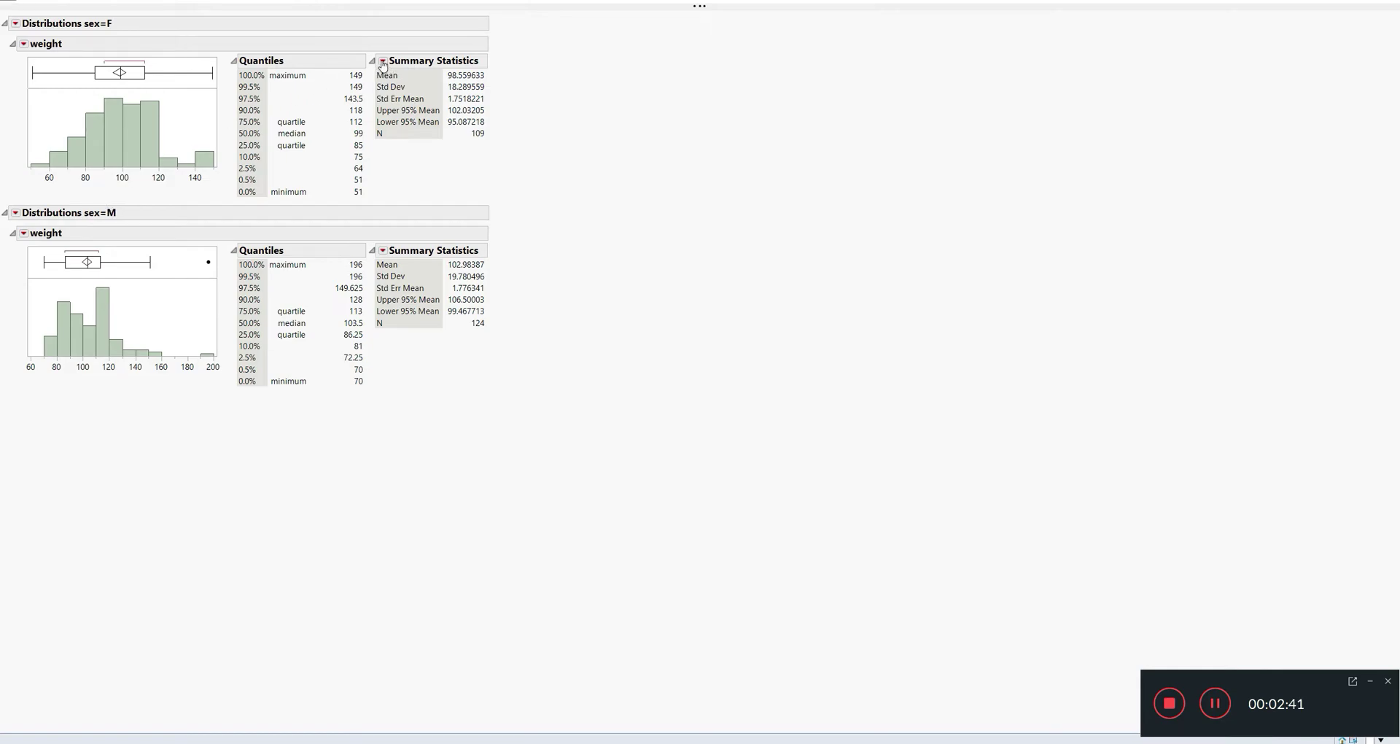
- Fit a normal curve to female weights and add Goodness of Fit (W 0.9798, p 0.0959)
left_click(24, 45)
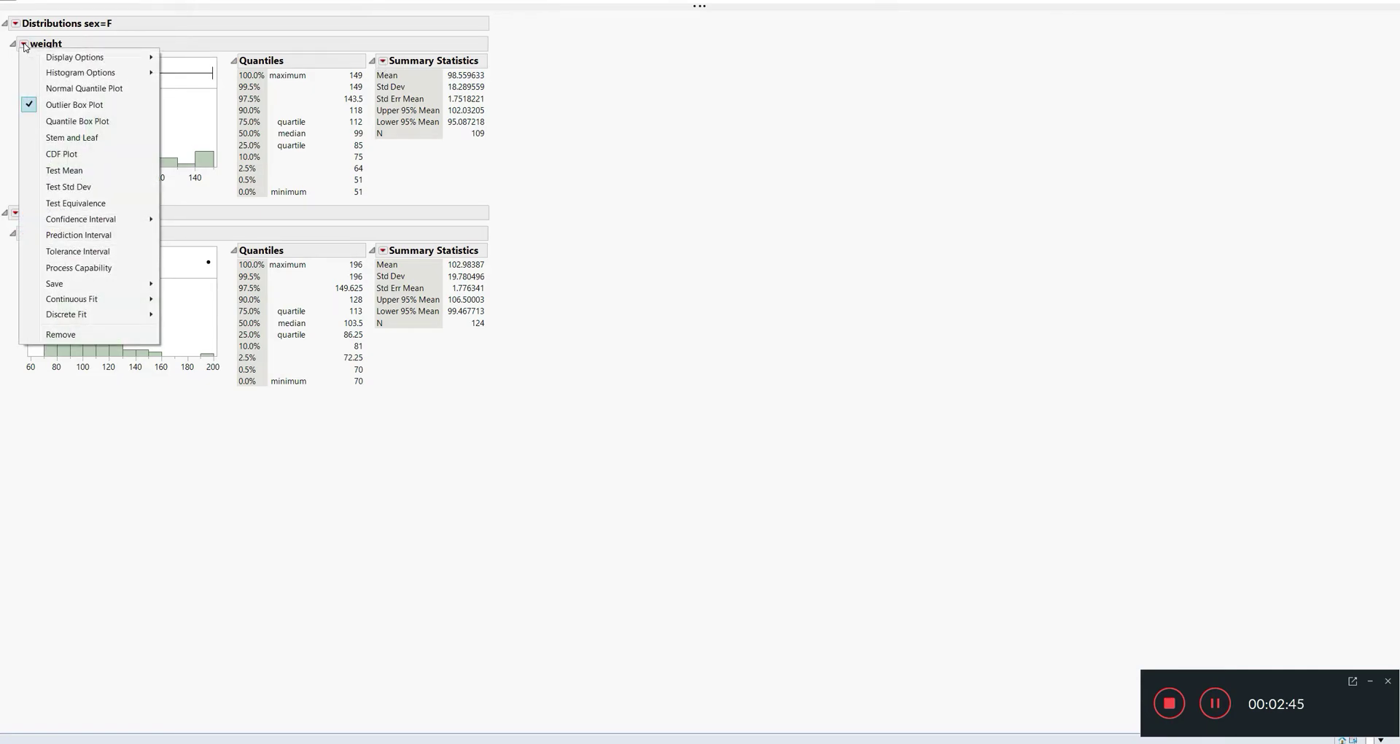
mouse_move(95, 300)
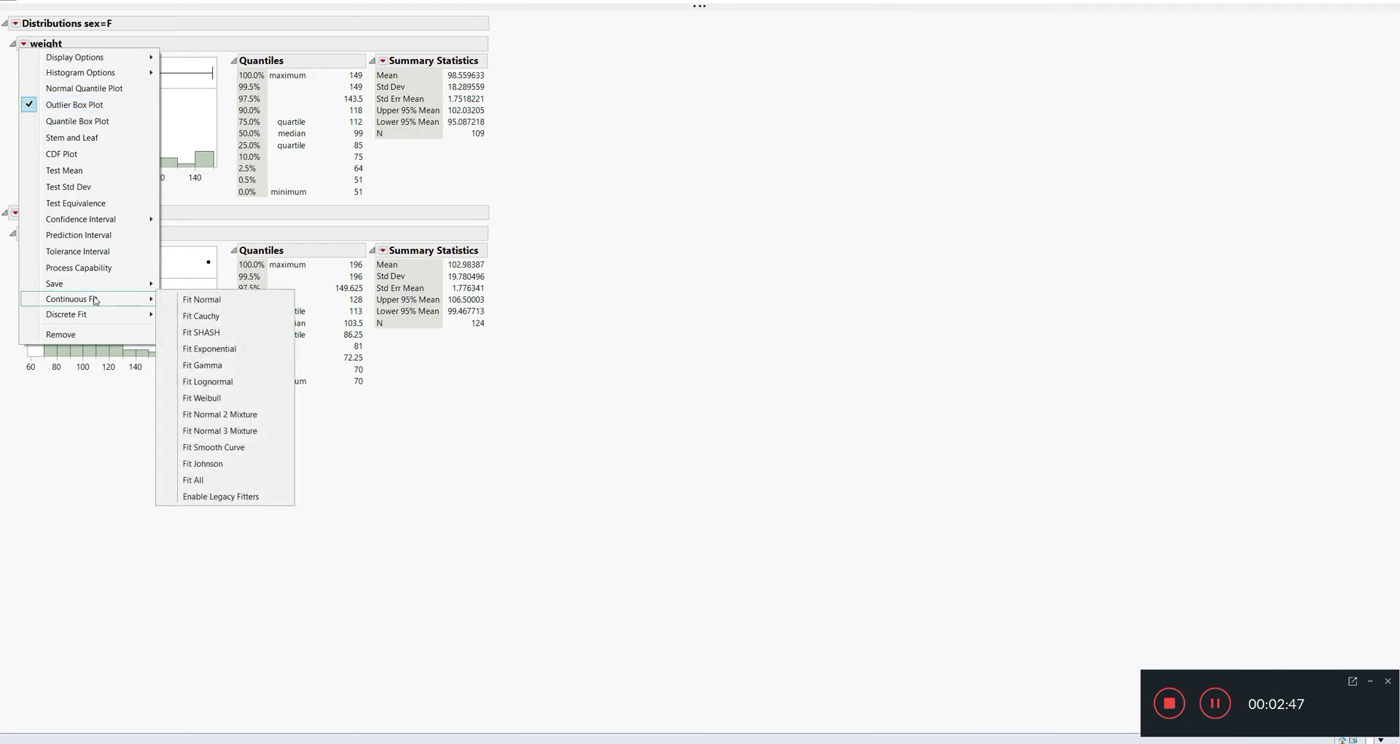
left_click(194, 301)
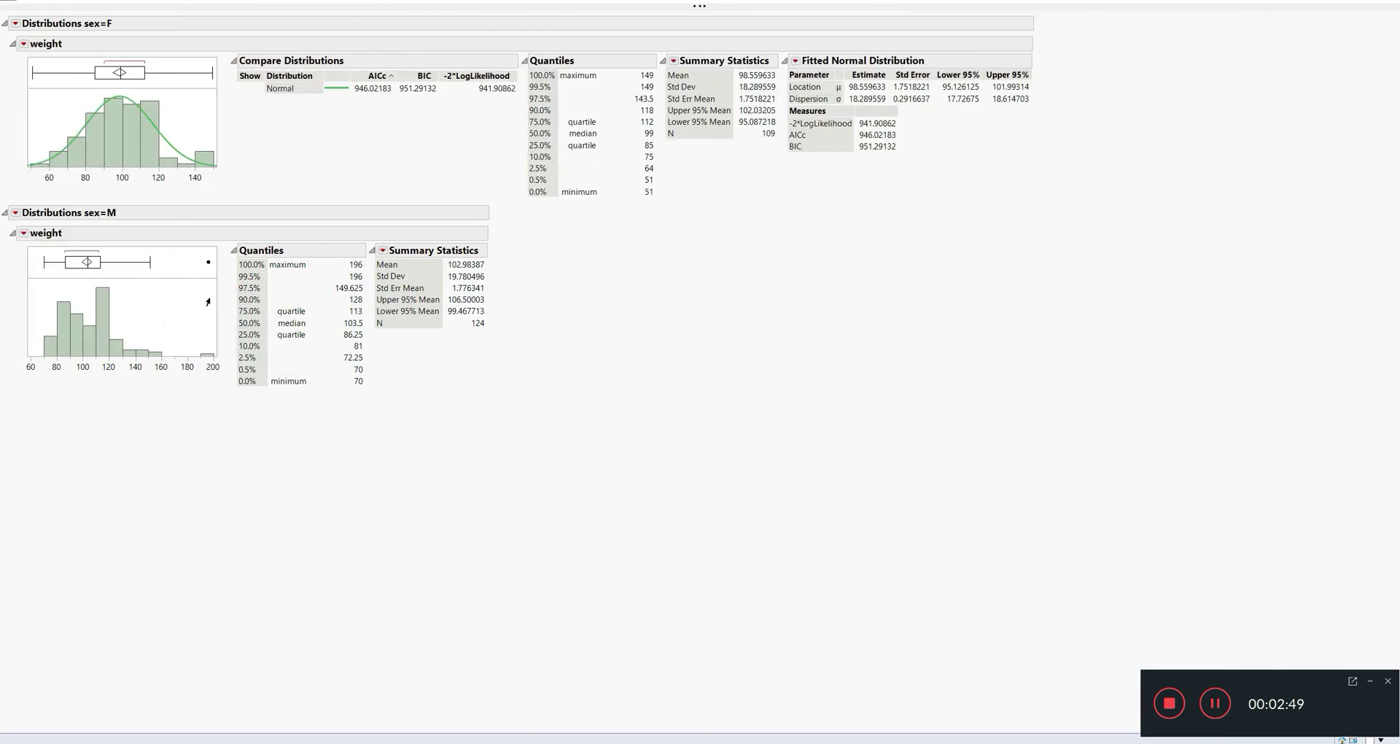
left_click(795, 62)
left_click(844, 138)
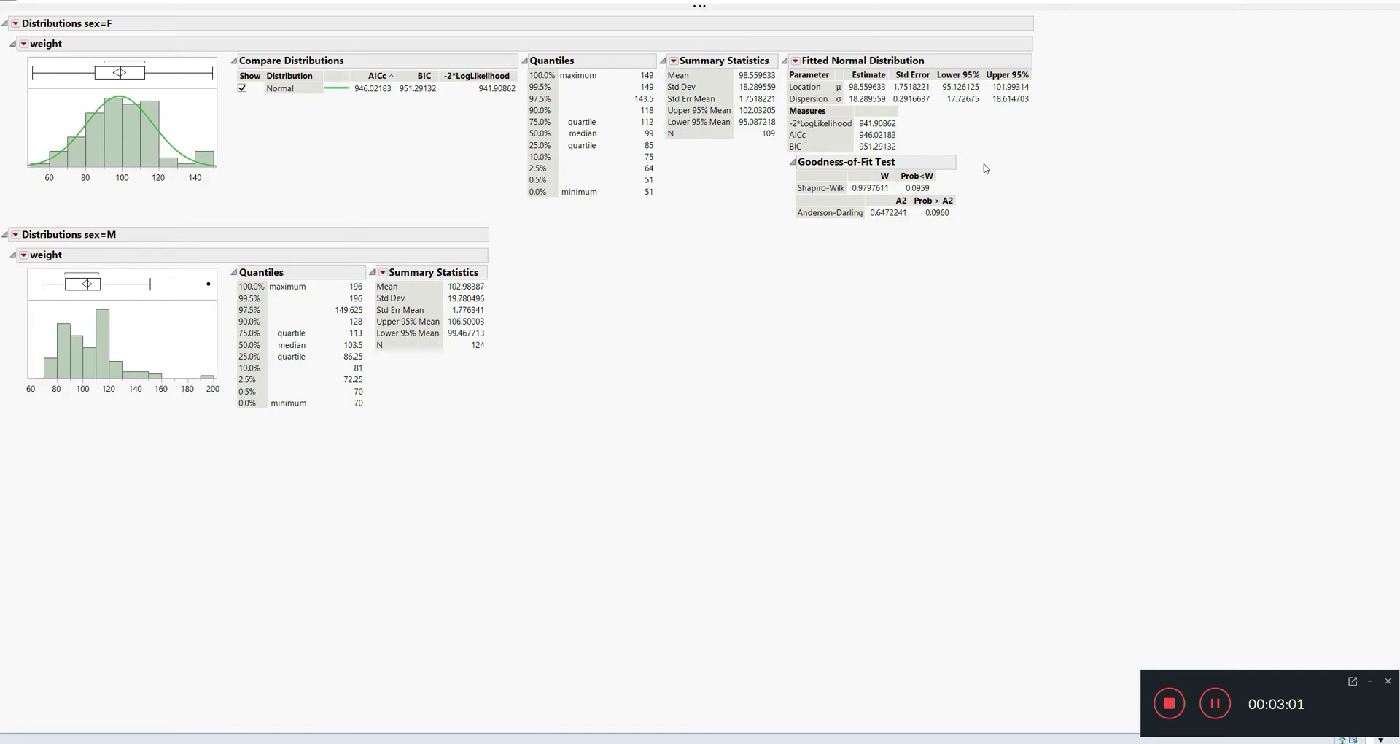
mouse_move(980, 178)
left_mouse_down()
mouse_move(894, 172)
mouse_move(909, 197)
mouse_move(978, 183)
left_mouse_up()
mouse_move(969, 173)
left_mouse_down()
mouse_move(898, 179)
mouse_move(905, 197)
mouse_move(970, 179)
left_mouse_up()
- Fit a normal curve to male weights and add Goodness of Fit (W 0.9309, p<.0001)
left_click(24, 257)
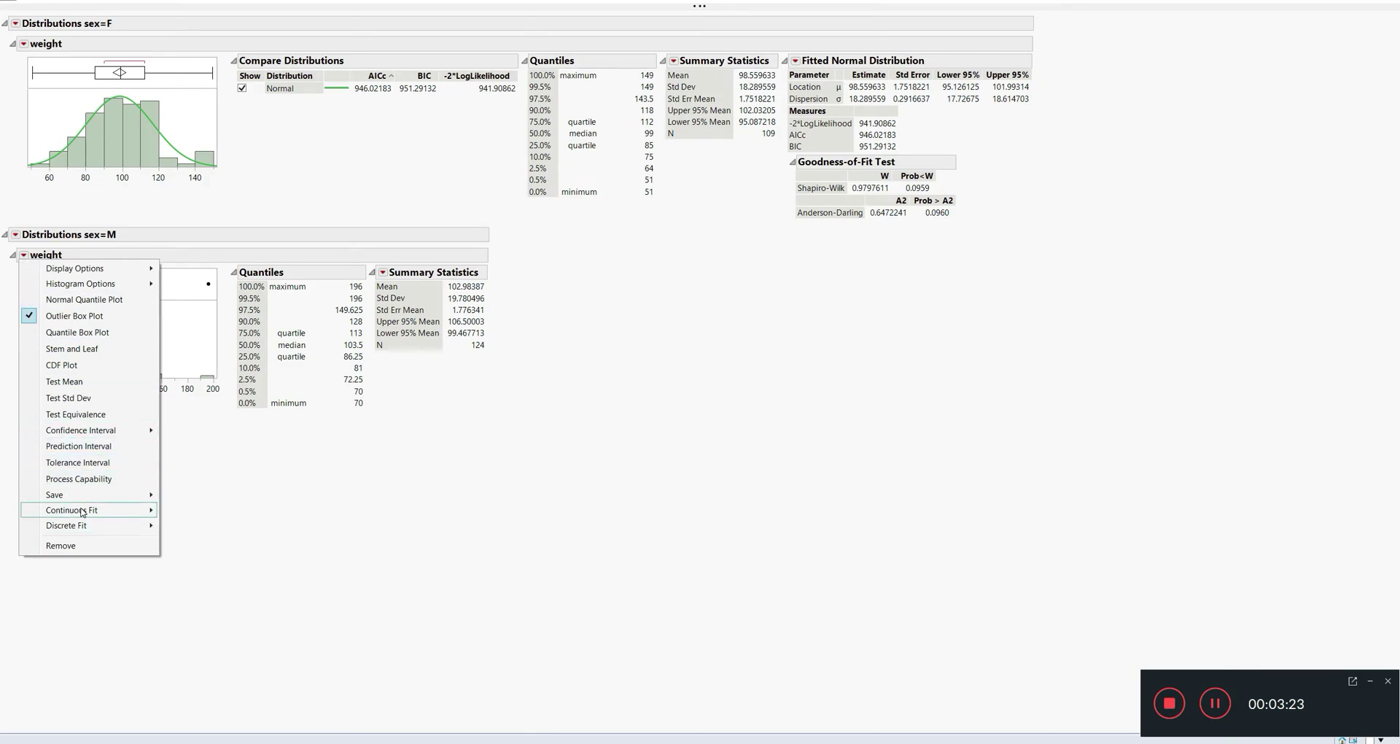
mouse_move(134, 511)
left_click(196, 511)
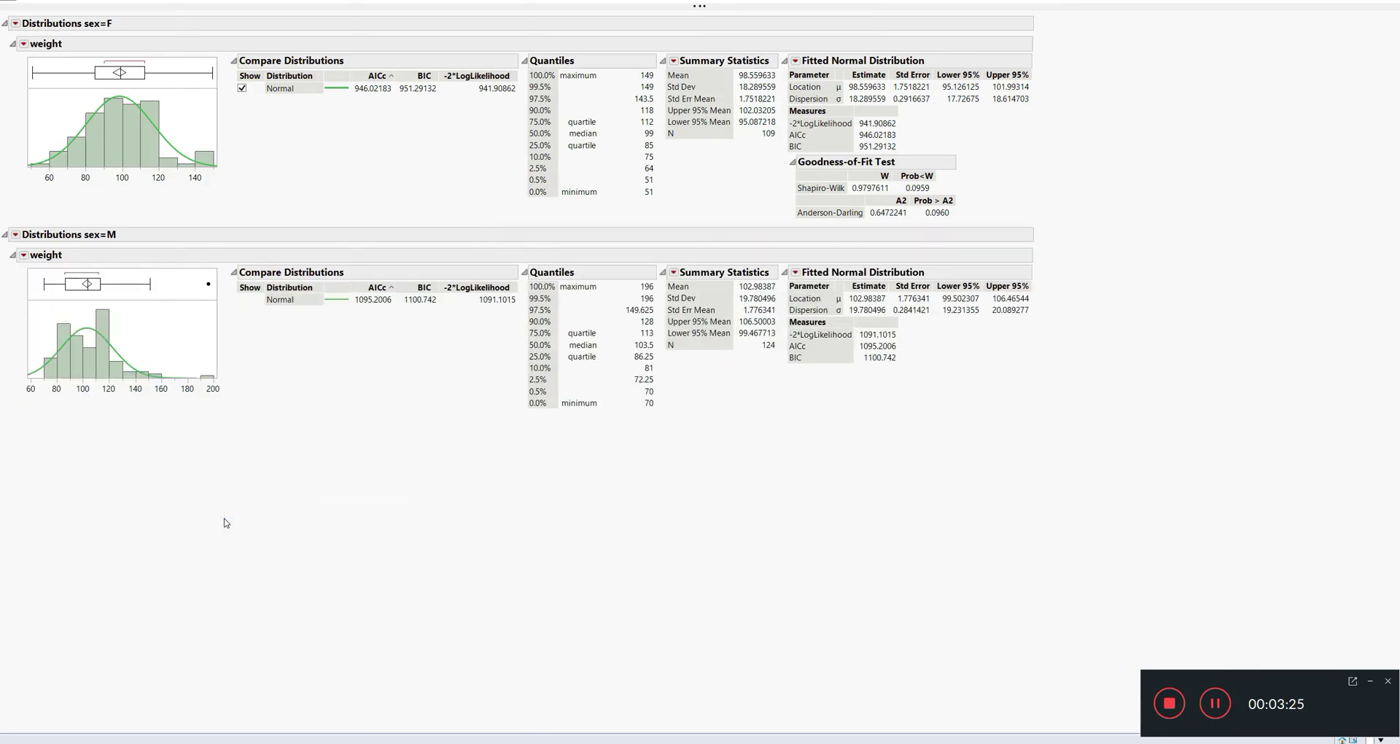
left_click(795, 272)
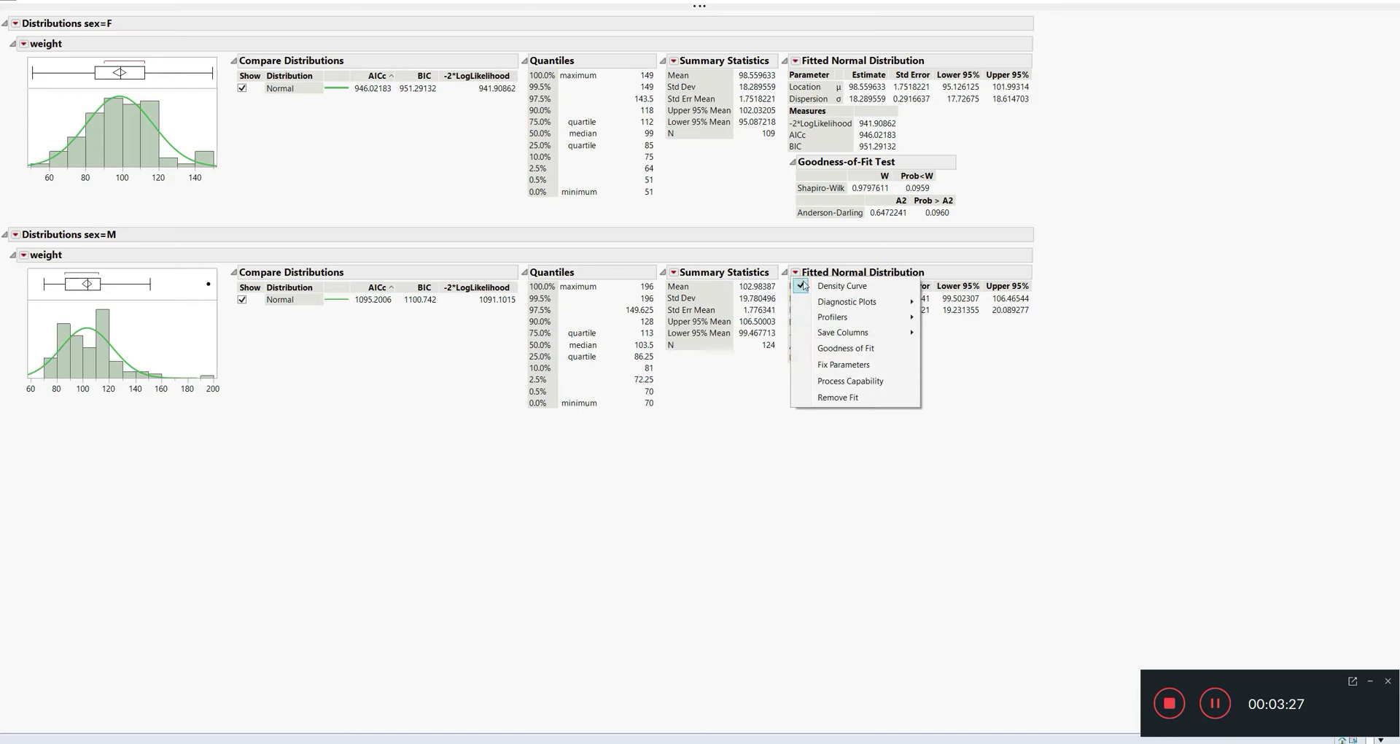
left_click(843, 349)
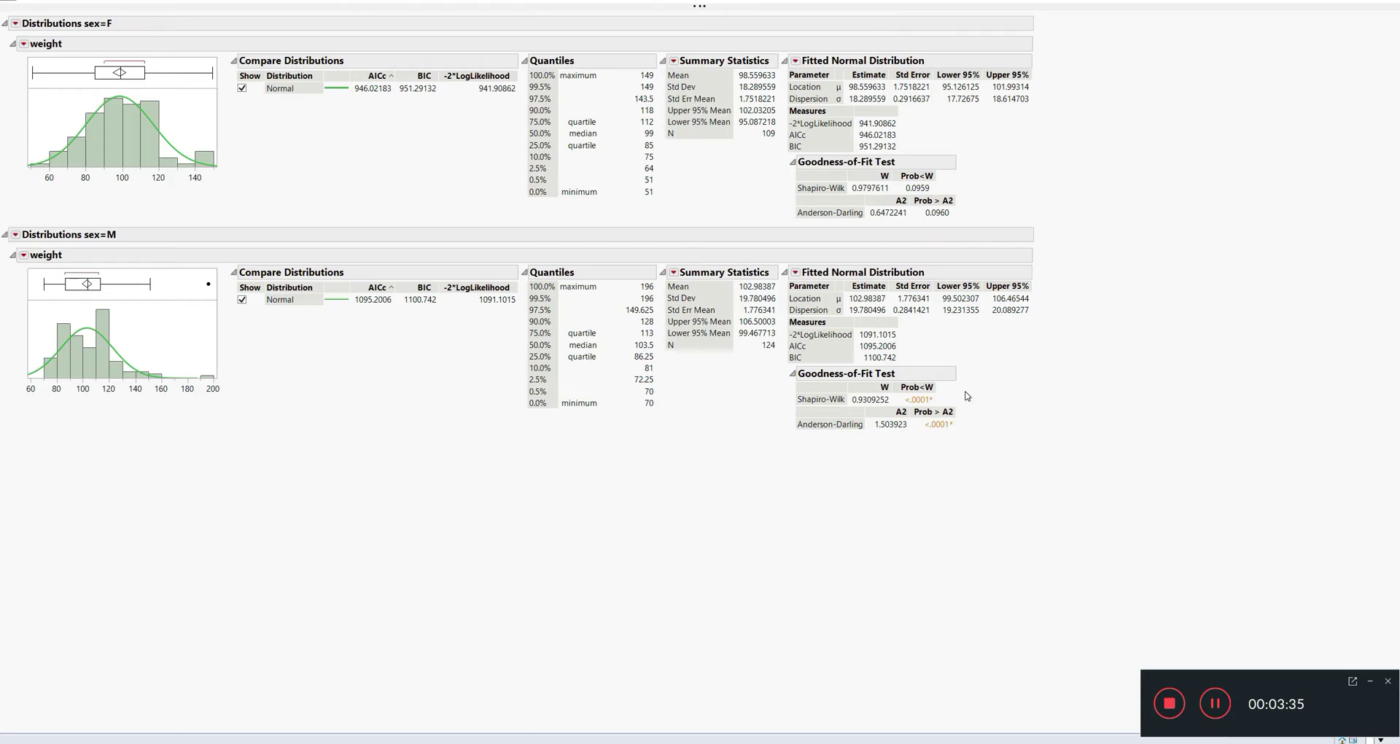
mouse_move(961, 389)
left_mouse_down()
mouse_move(901, 378)
mouse_move(896, 406)
mouse_move(962, 394)
left_mouse_up()
- Select the heavy outlier point among the male weights
left_click(209, 285)
left_click_drag(216, 275, 236, 324)
mouse_move(206, 288)
- Add a Normal Quantile Plot to the female weight report and select a point in it
left_click(24, 44)
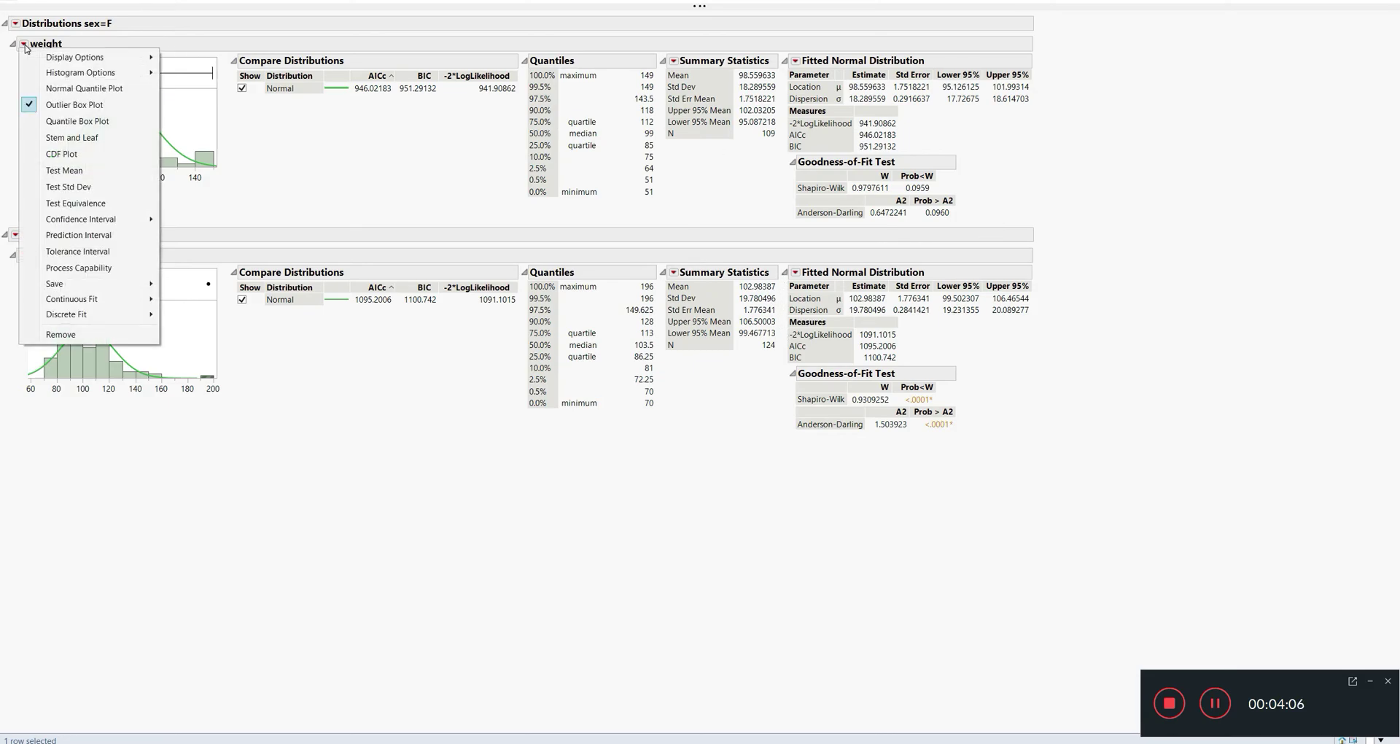
left_click(78, 88)
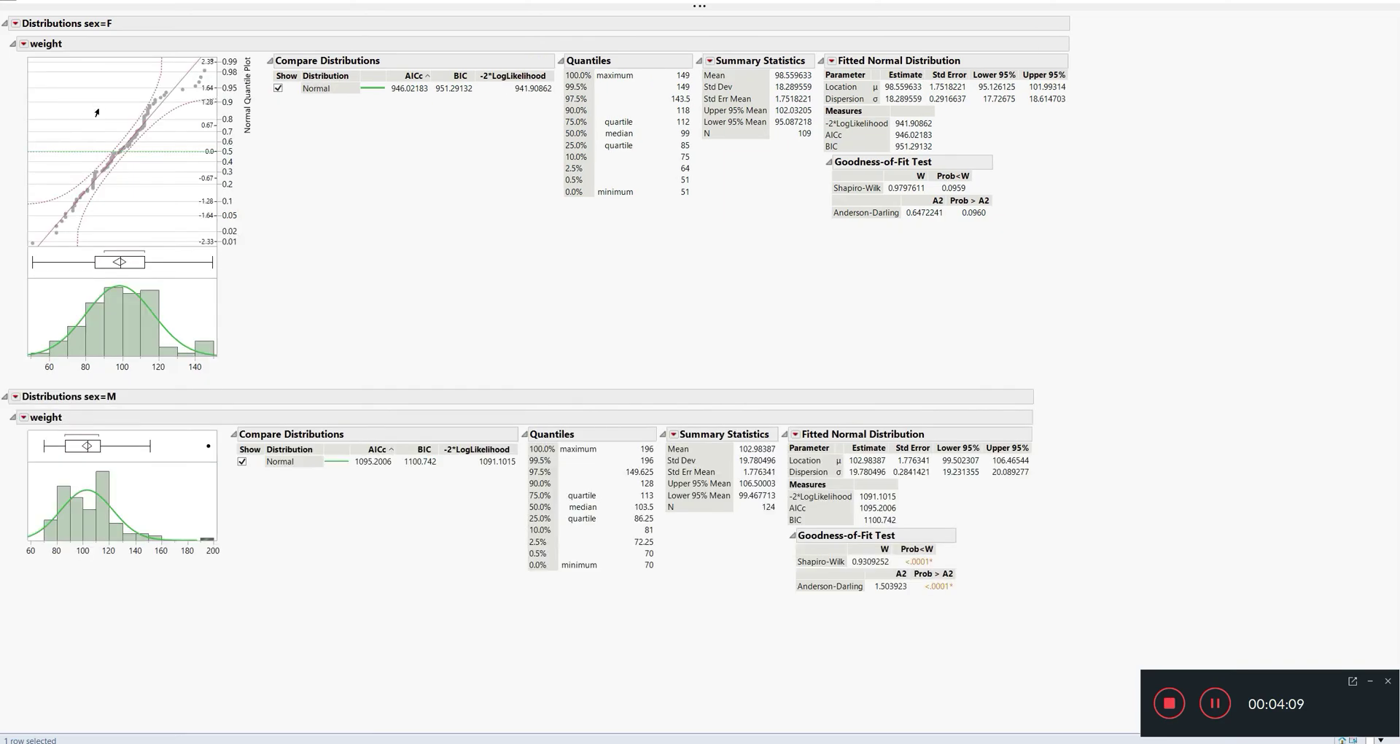
left_click(74, 203)
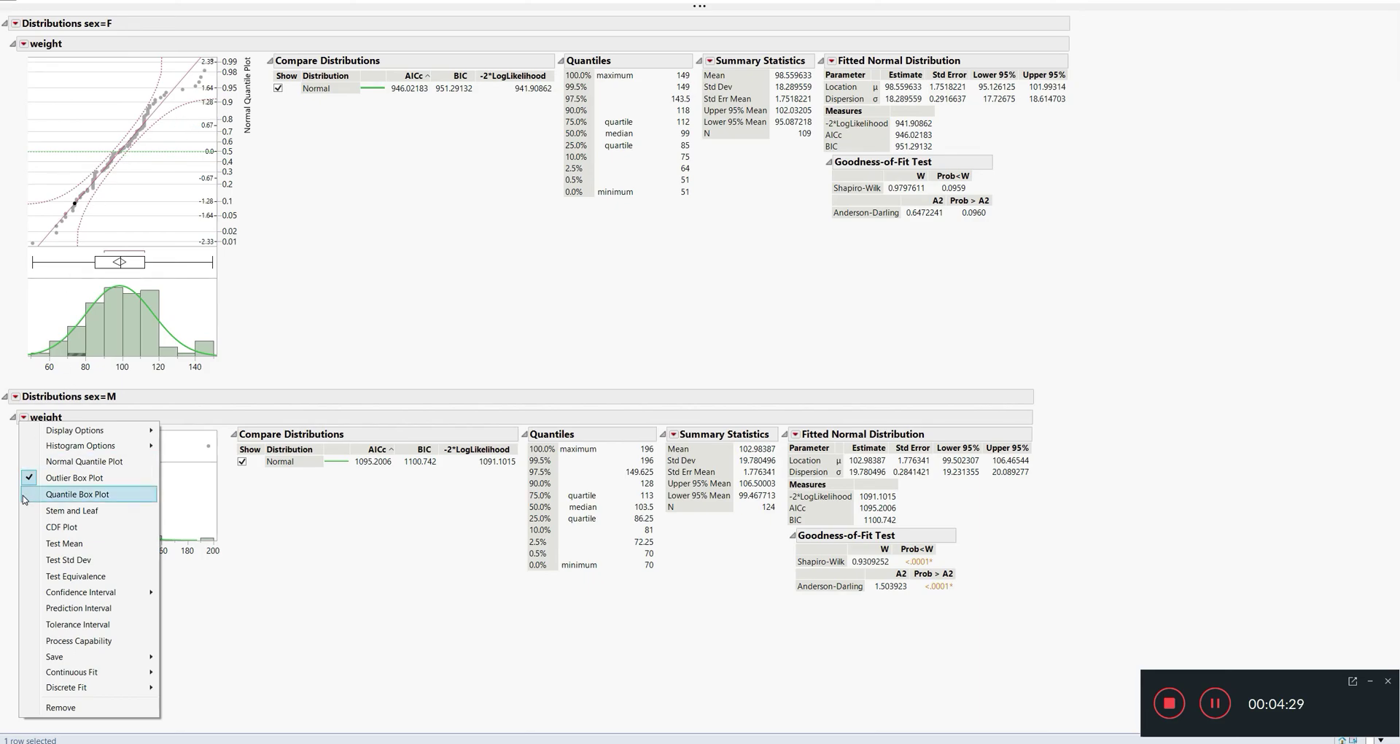
- Add a Normal Quantile Plot for male weights and select three of its lower points
left_click(71, 461)
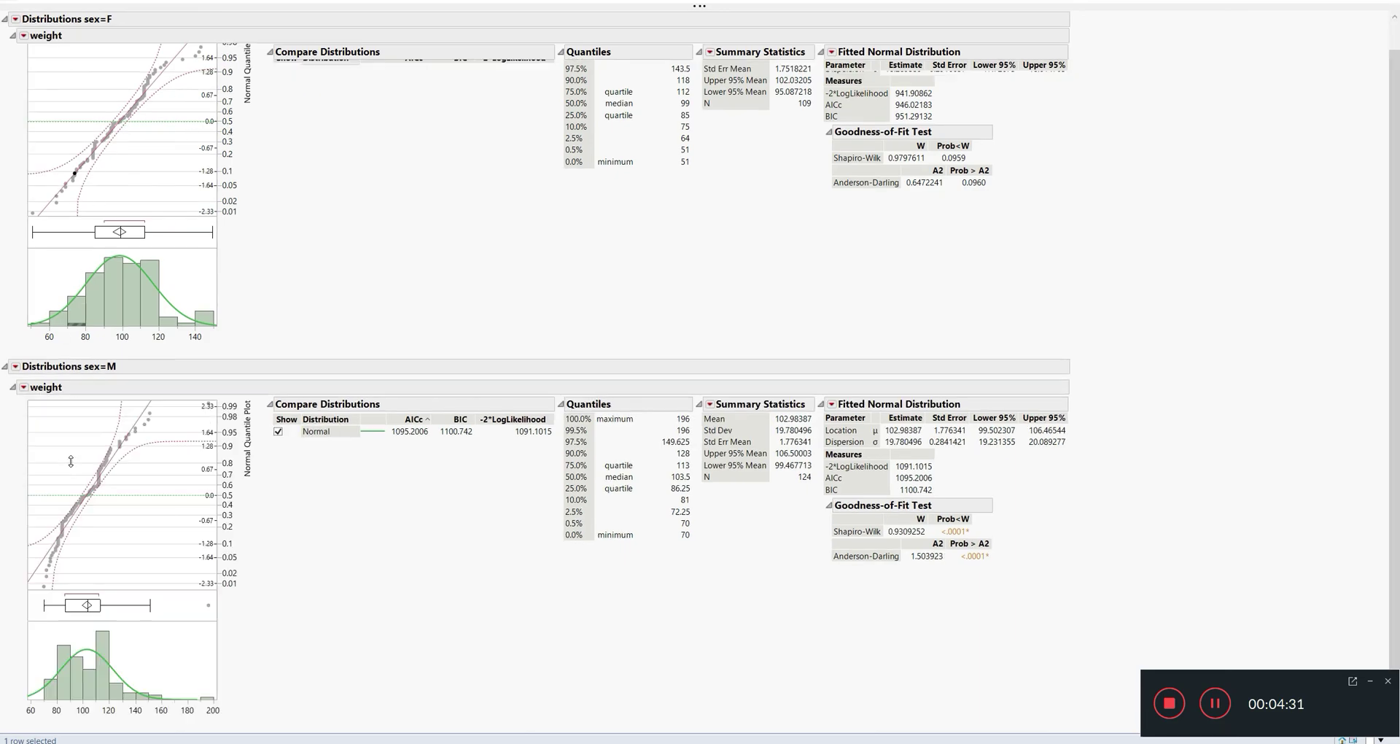
left_click(98, 486)
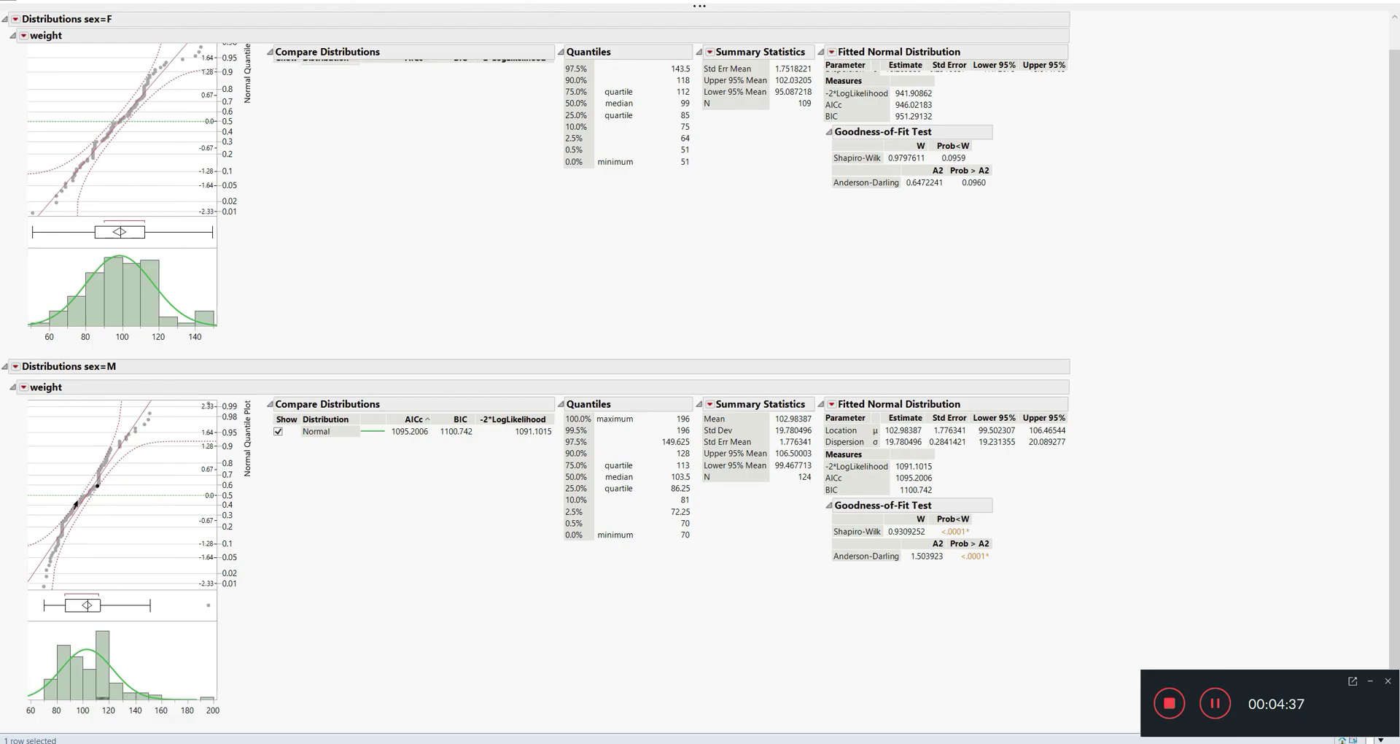
left_click(81, 498)
left_click(66, 517)
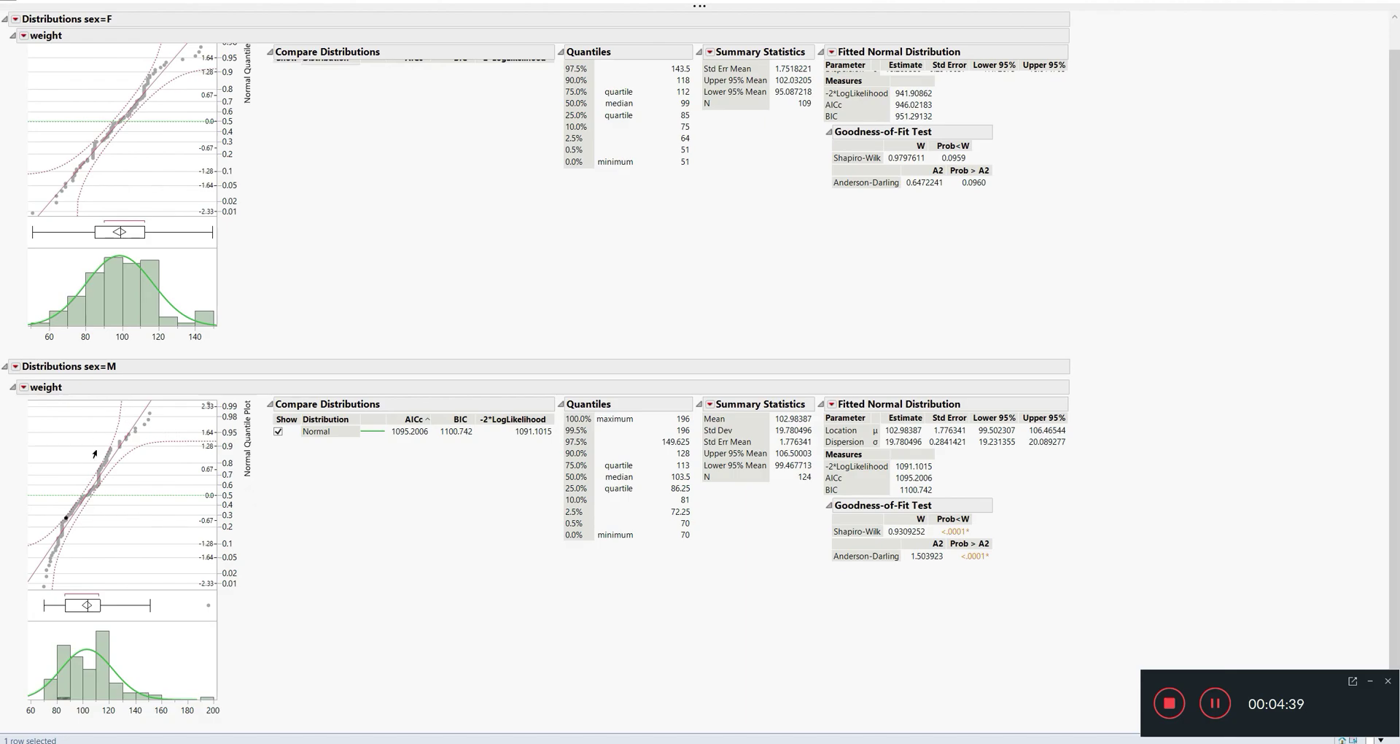